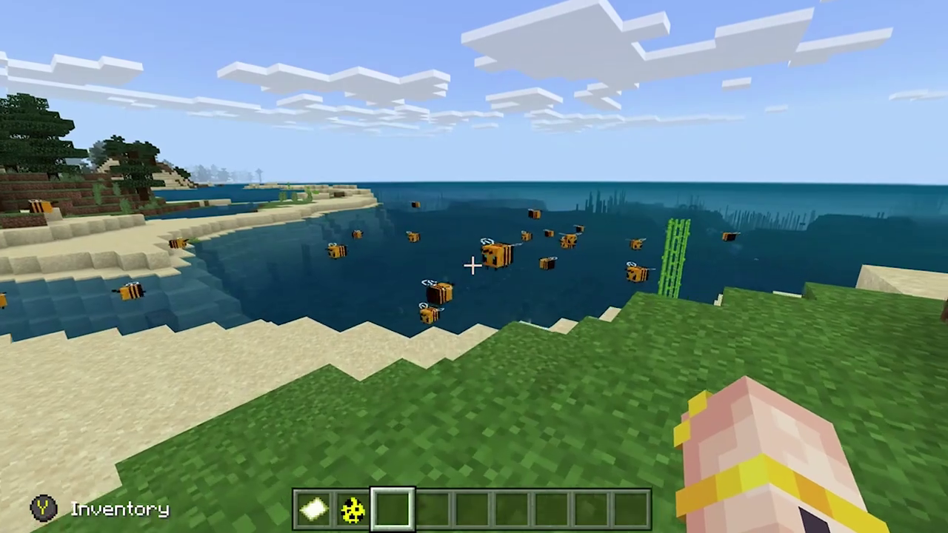
Step: Select the Bee spawn egg in the hotbar and spawn bees onto the sandy shore
scroll(474, 267, up, 1)
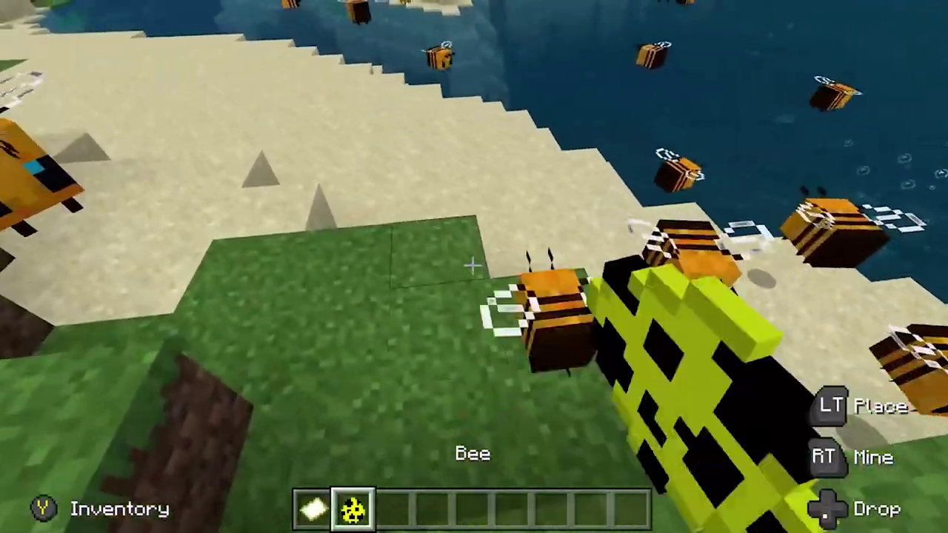
scroll(473, 265, down, 1)
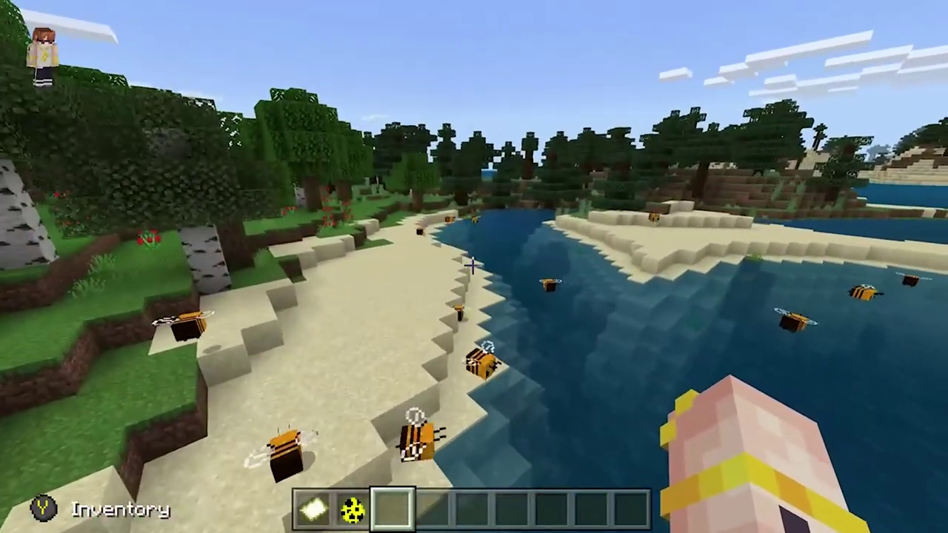
scroll(474, 266, up, 1)
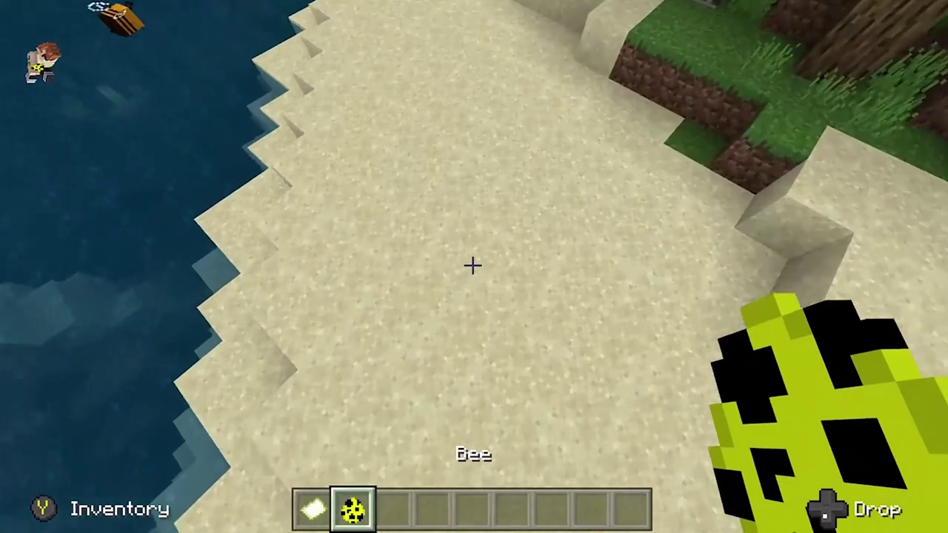
right_click(473, 266)
scroll(473, 265, down, 1)
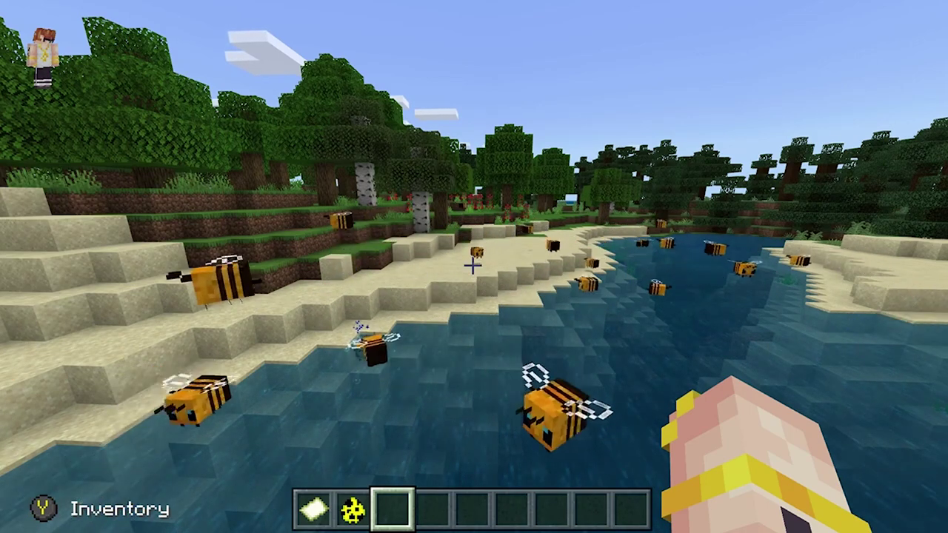
scroll(474, 267, up, 1)
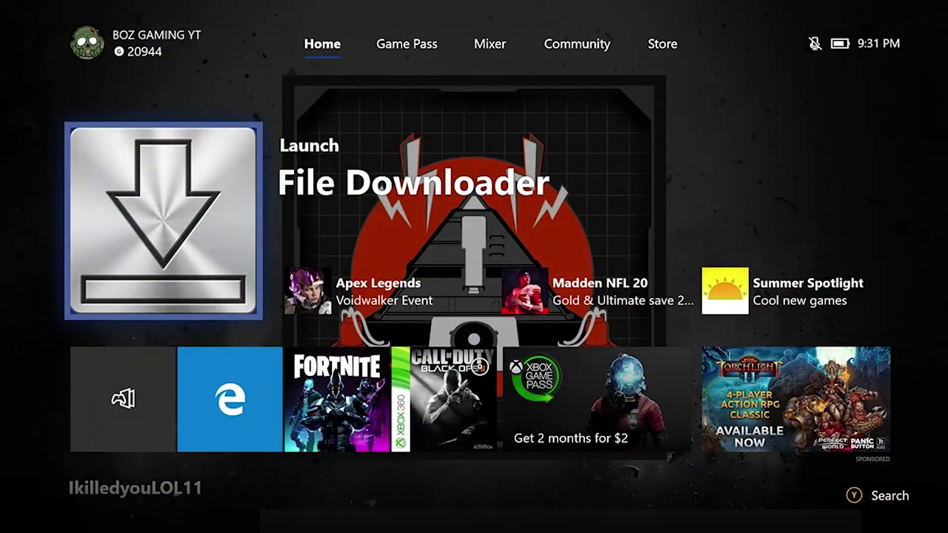
Step: Go to Settings > Display & sound > Video output > Video fidelity & overscan
key(super)
key(Right)
key(Right)
key(Right)
key(Down)
key(Return)
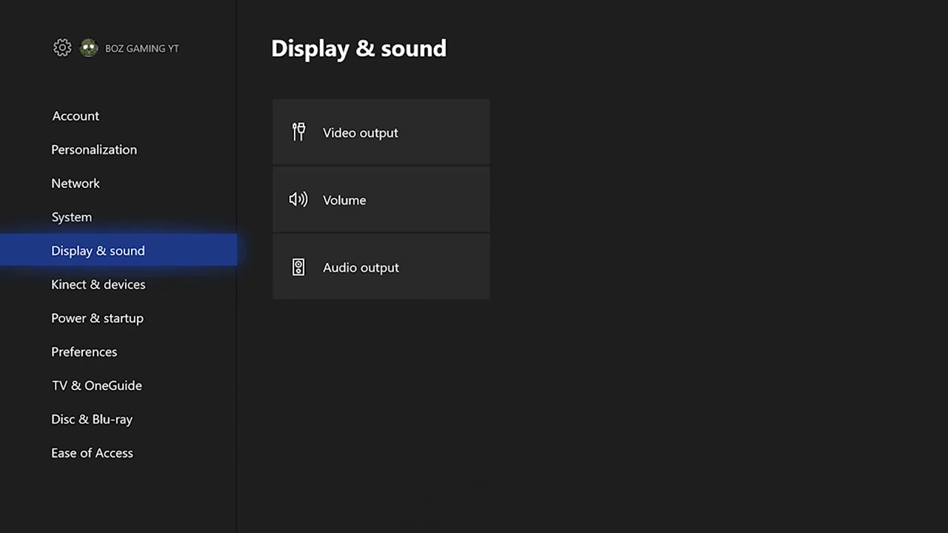
key(Right)
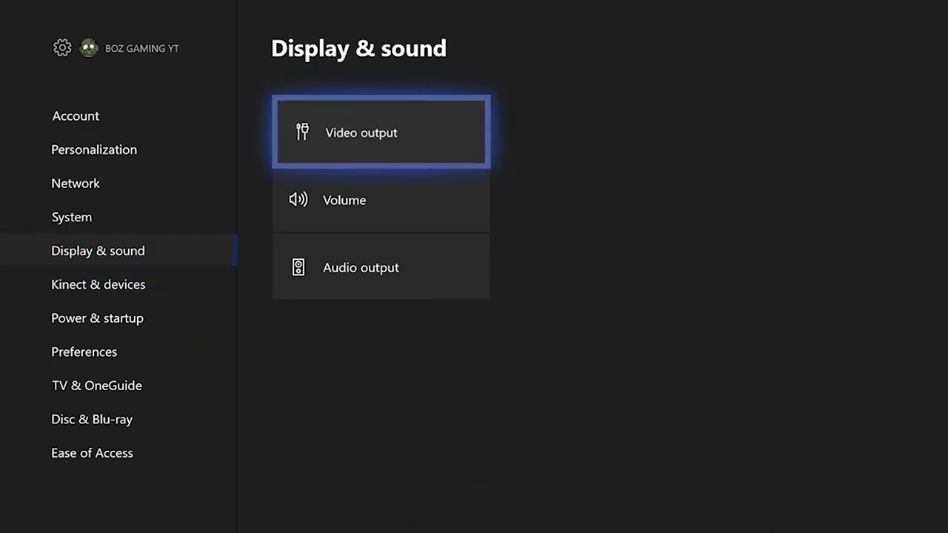
key(Return)
key(Right)
key(Down)
key(Return)
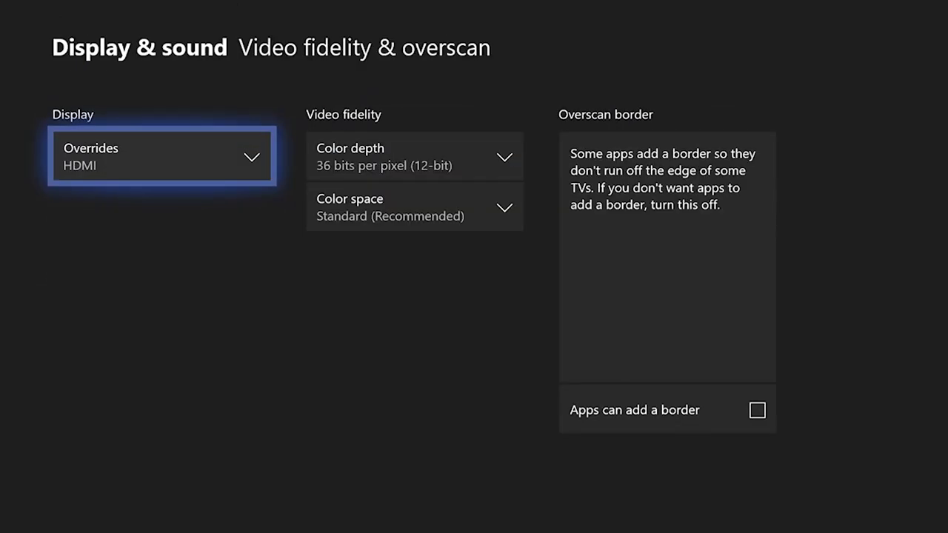
Step: Turn 'Apps can add a border' on, then back off
key(Right)
key(Right)
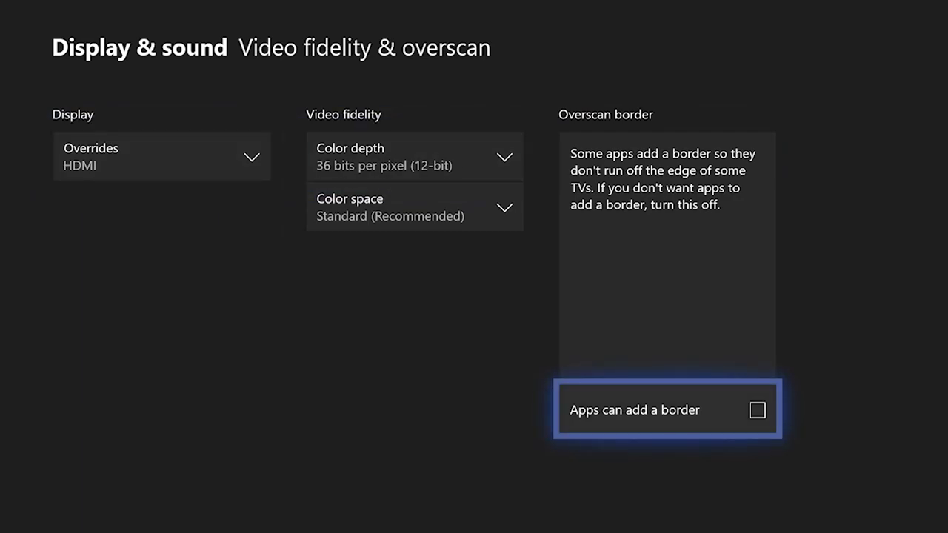
key(Return)
key(Return)
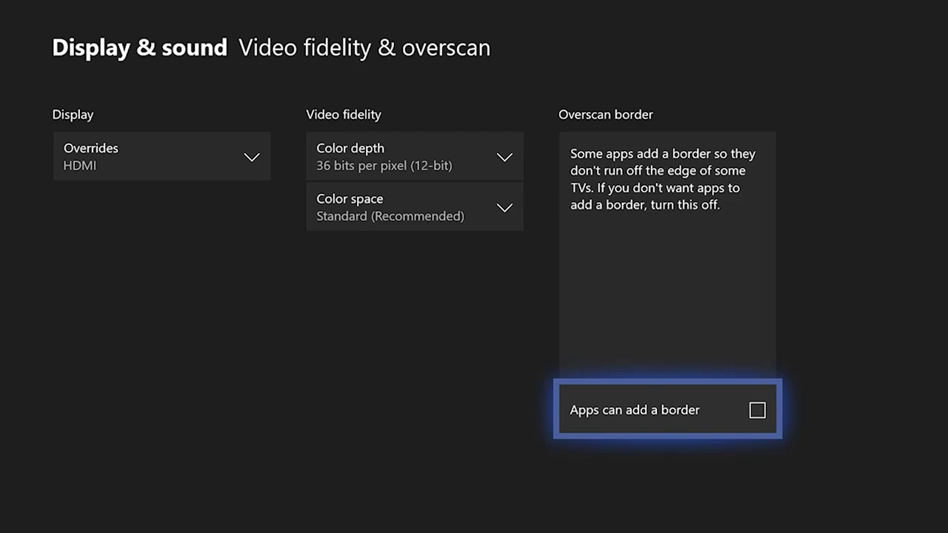
key(Return)
key(Return)
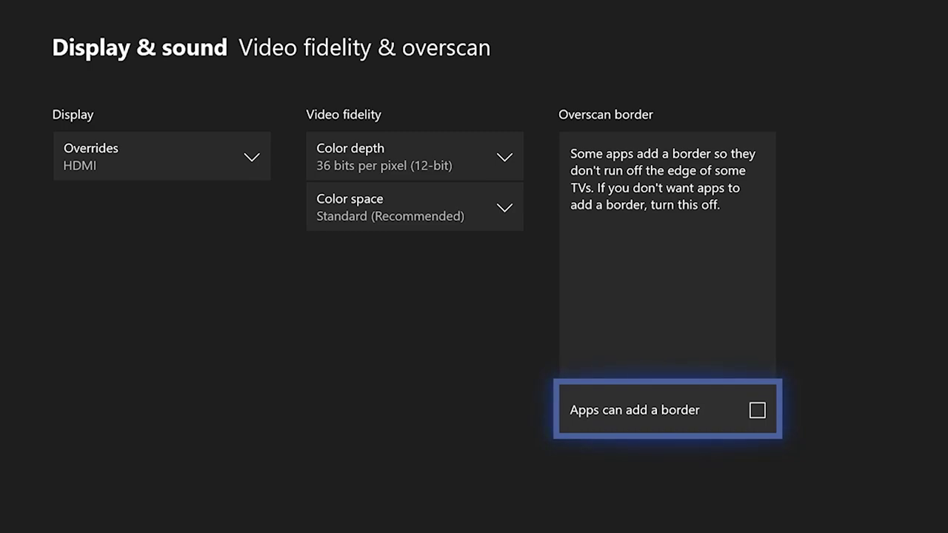
Step: Expand the Minecraft Mods group in My games & apps and return to the MediaFire Bee Addon page
key(super)
key(Down)
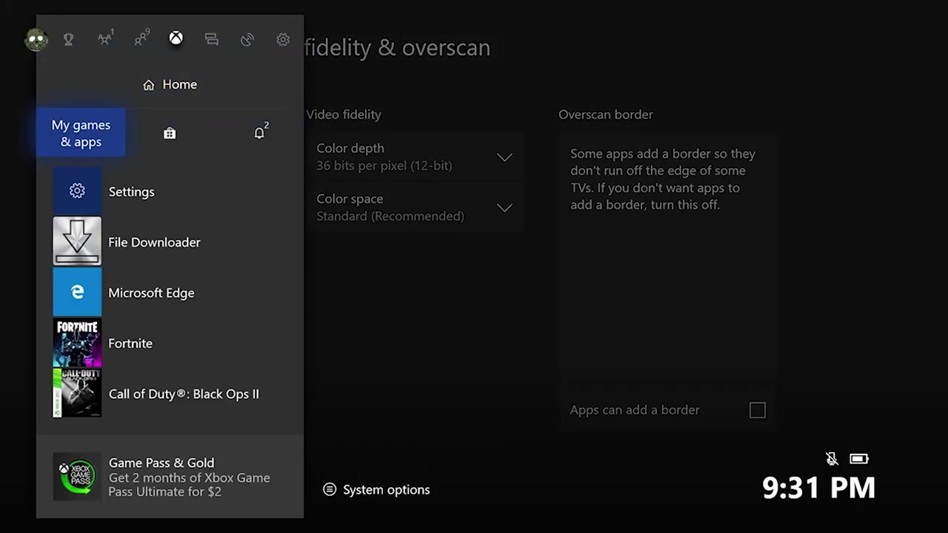
key(Return)
key(Down)
key(Down)
key(Down)
key(Down)
key(Down)
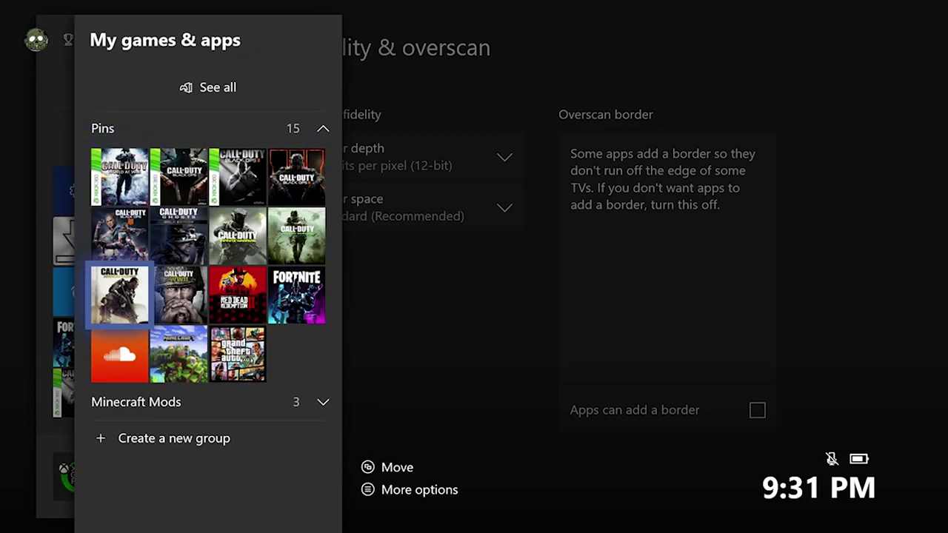
key(Return)
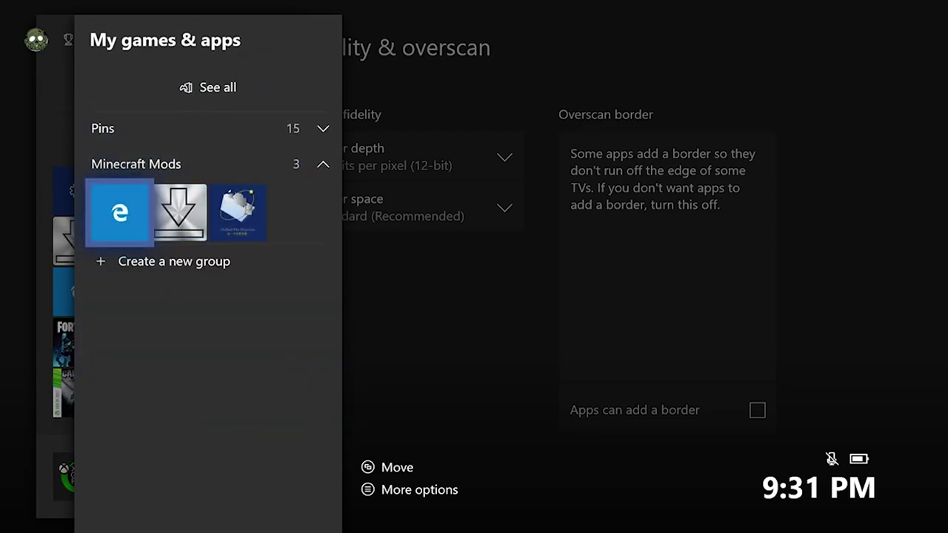
key(Right)
key(Right)
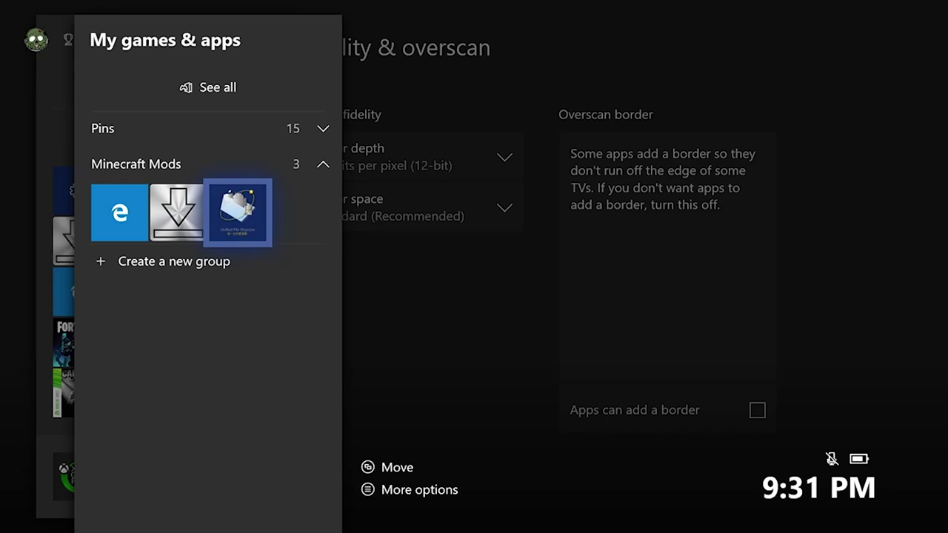
key(Left)
key(Escape)
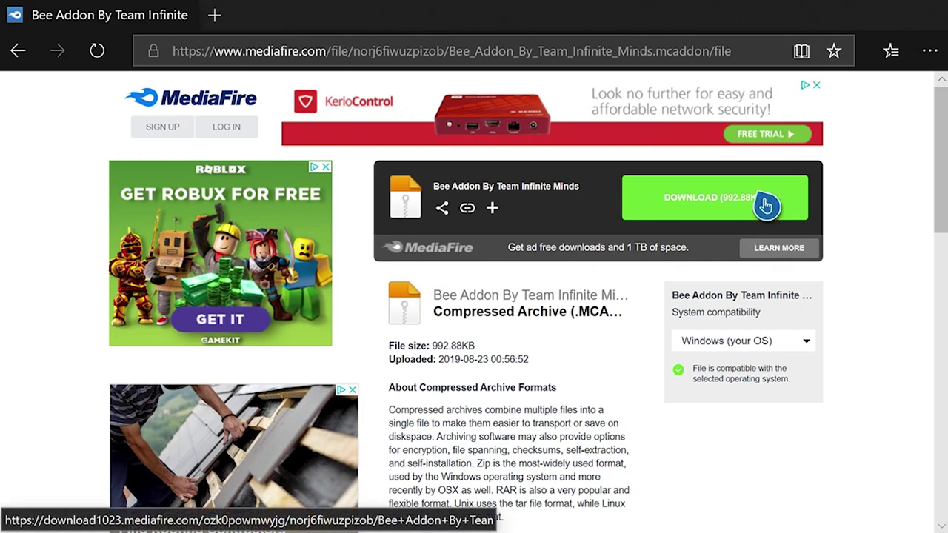
Step: Copy the link of the green DOWNLOAD button for the Bee Addon
right_click(695, 198)
key(Down)
key(Down)
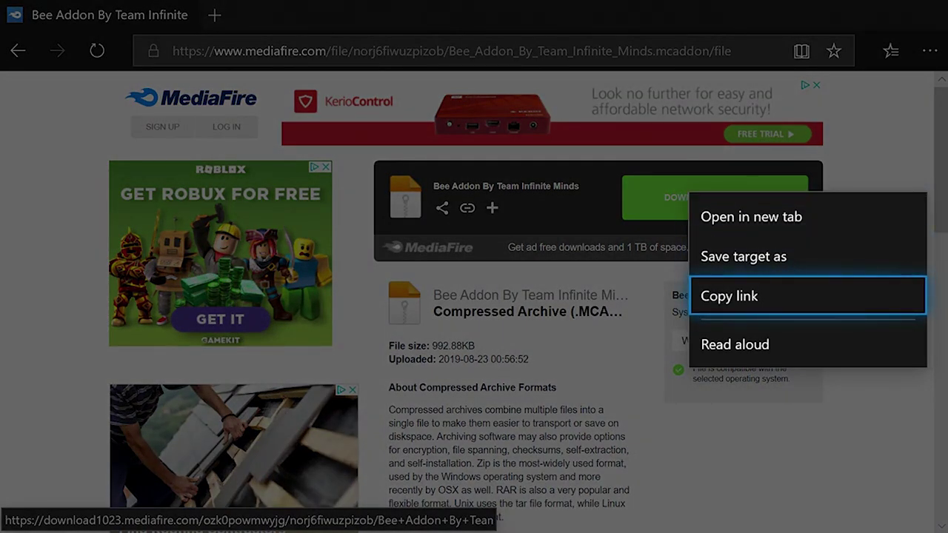
key(Return)
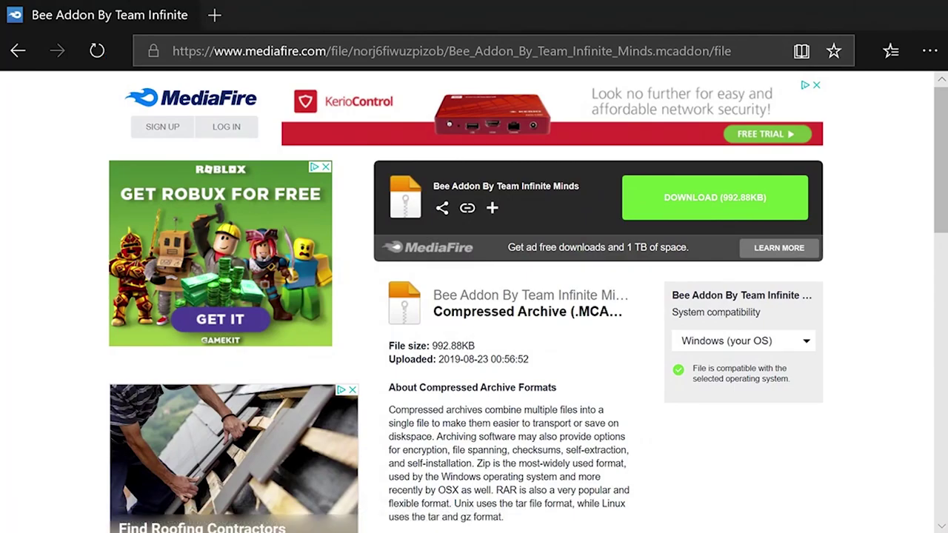
Step: Launch File Downloader from the guide's recent apps
key(super)
key(Down)
key(Down)
key(Down)
key(Up)
key(Down)
key(Down)
key(Return)
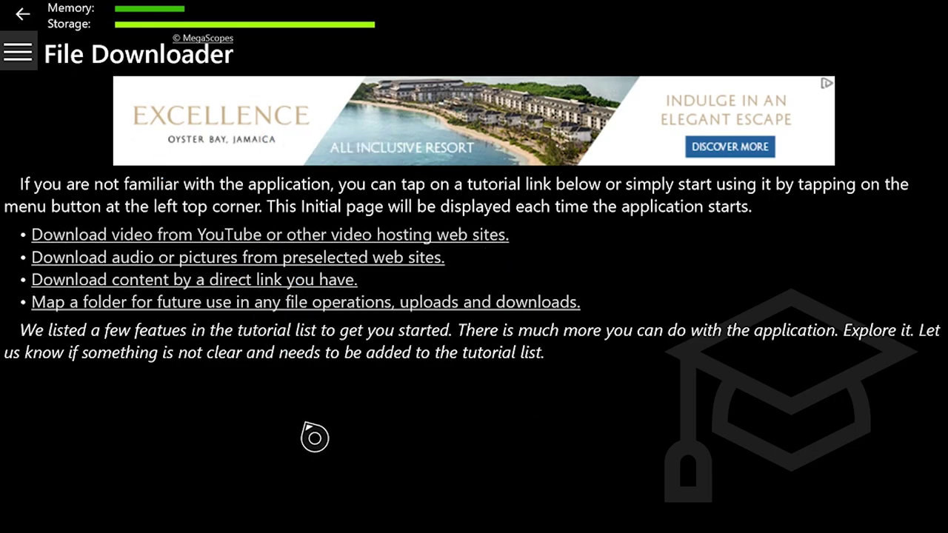
Step: Download the pasted MediaFire Bee Addon link into Local Storage, using the link's file name
click(21, 62)
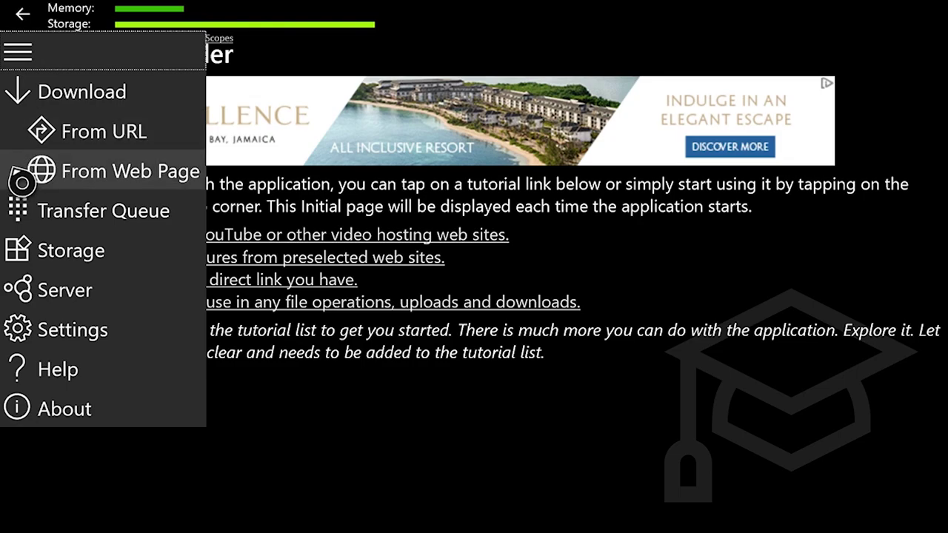
click(84, 136)
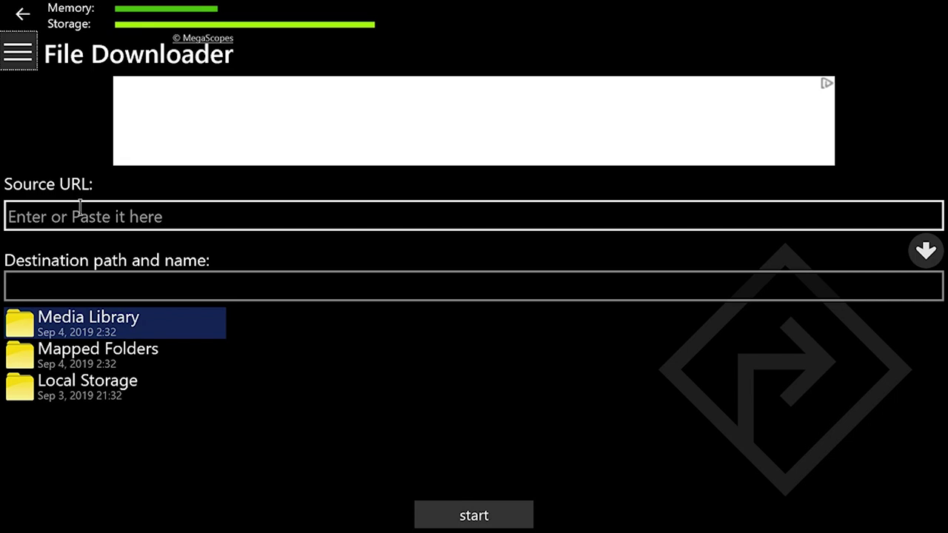
click(80, 211)
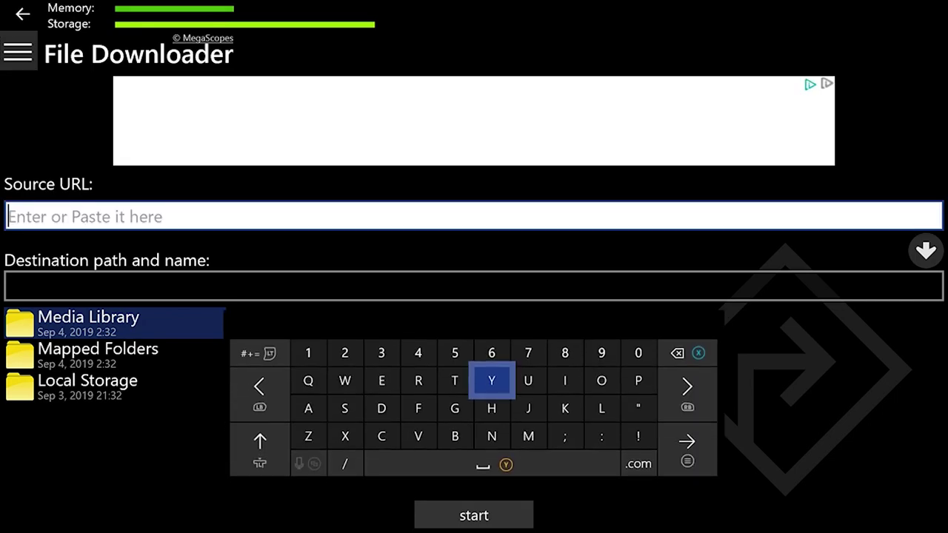
key(Menu)
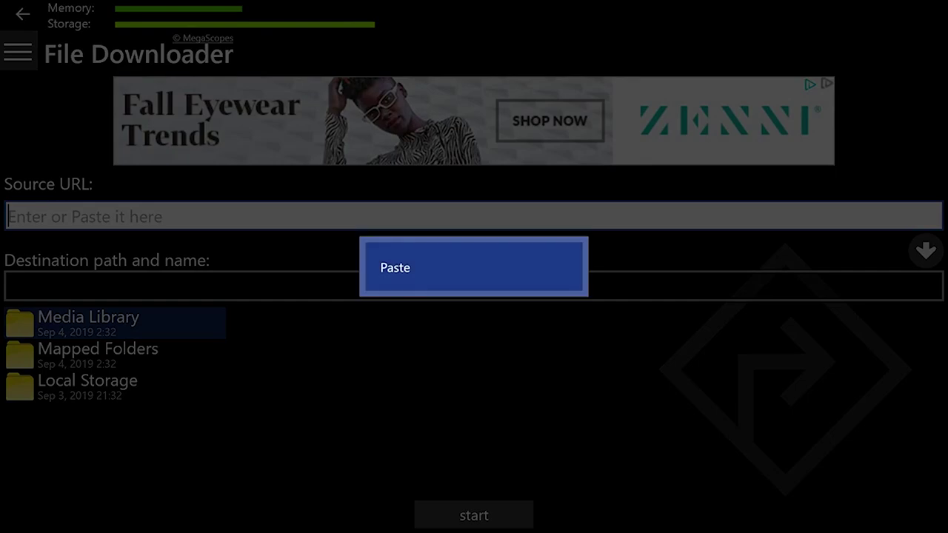
key(Return)
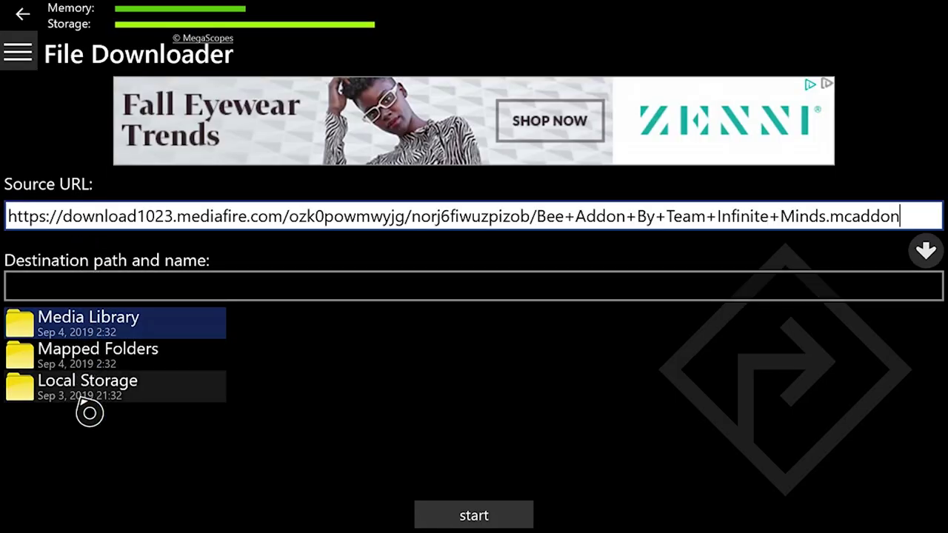
click(89, 412)
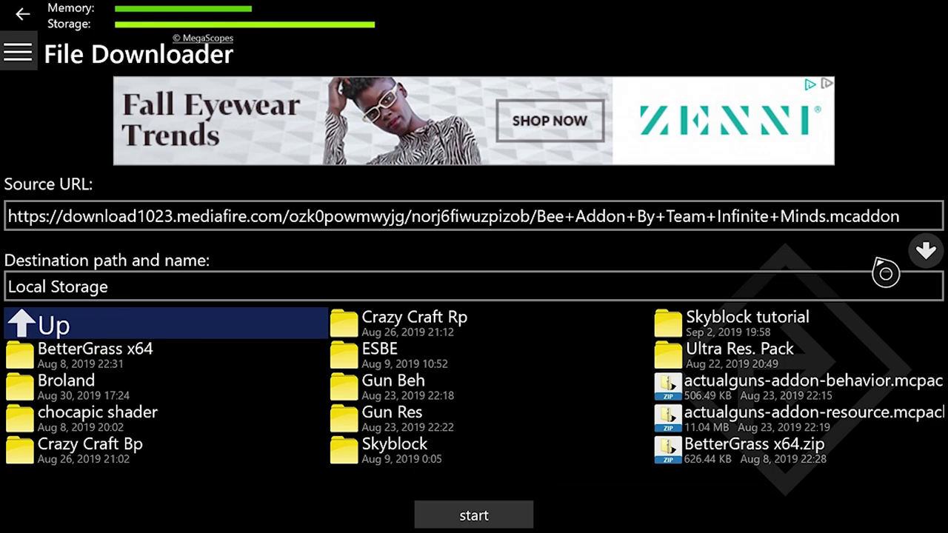
click(927, 253)
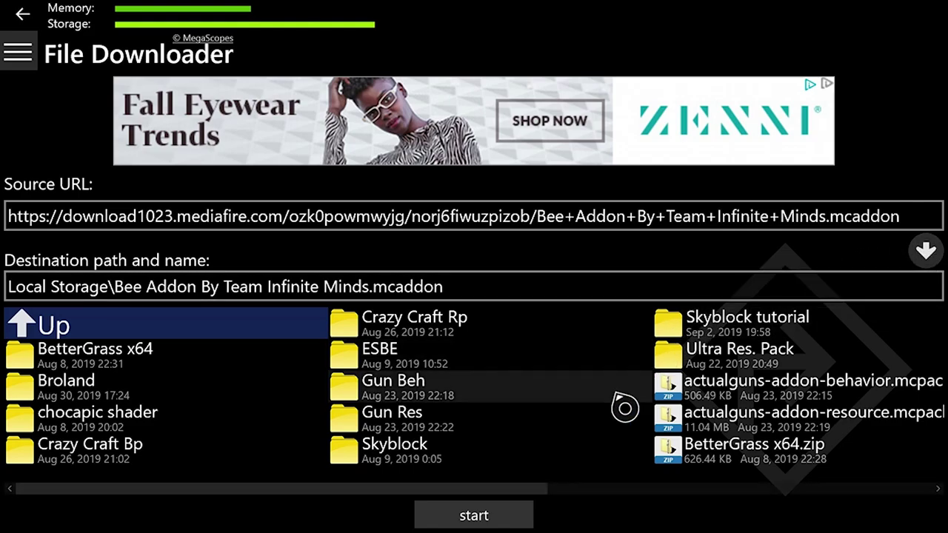
click(518, 518)
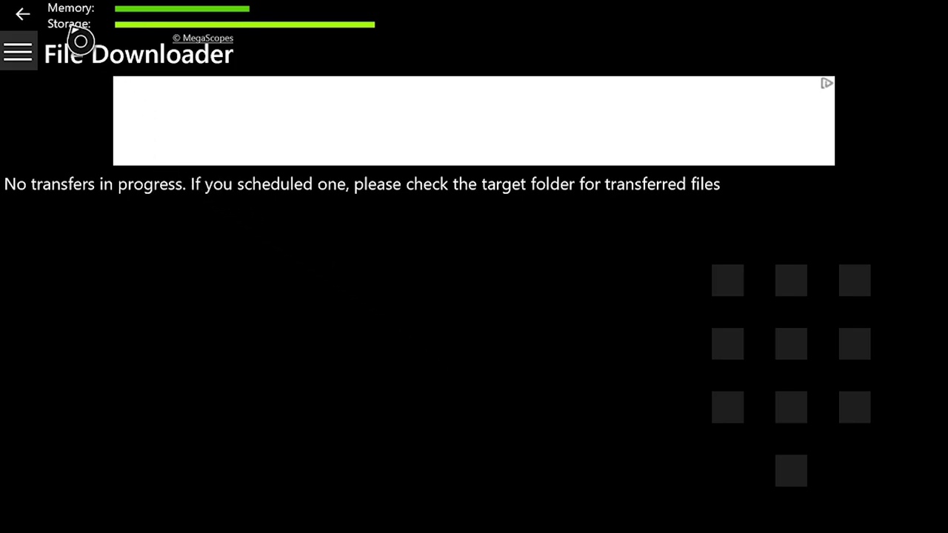
Step: Browse Local Storage to find Bee Addon By Team Infinite Minds.mcaddon (992.88 KB)
click(19, 67)
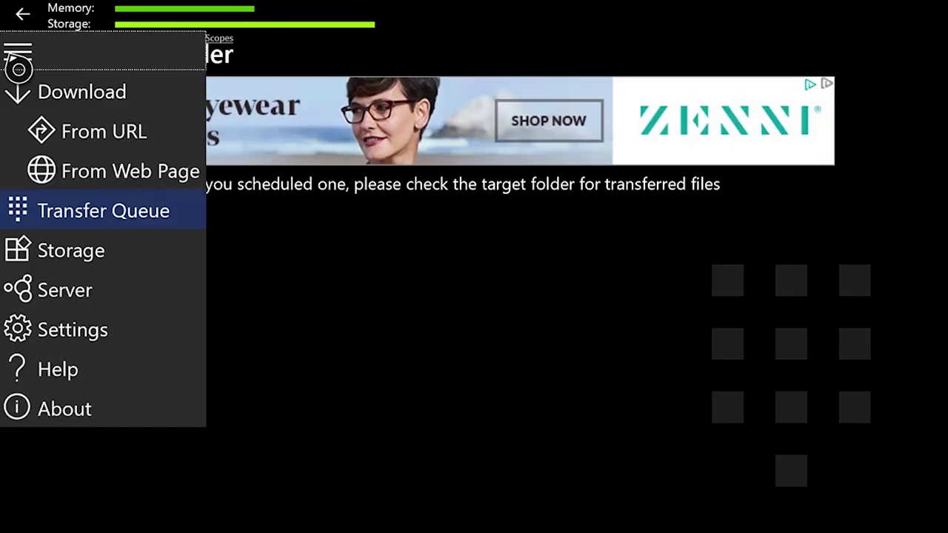
click(129, 262)
click(130, 303)
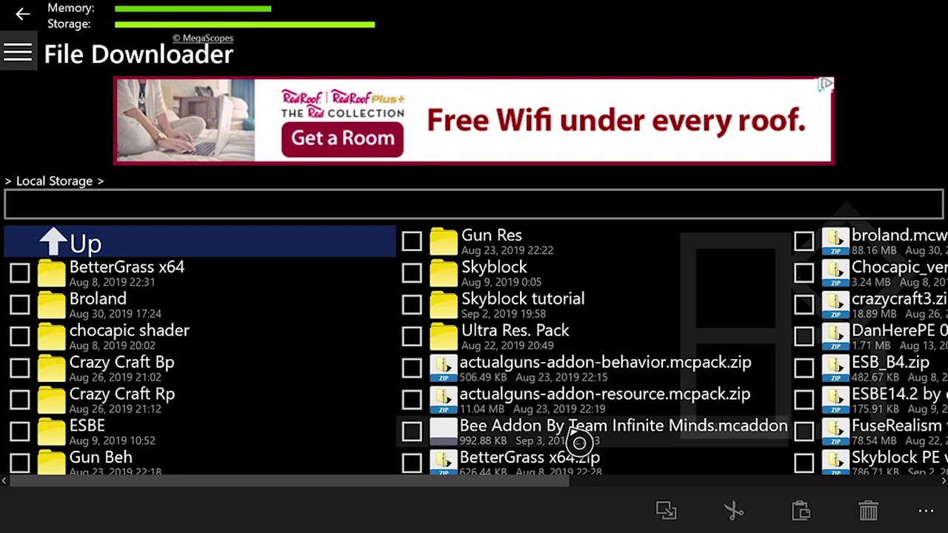
scroll(637, 443, right, 3)
scroll(581, 443, right, 7)
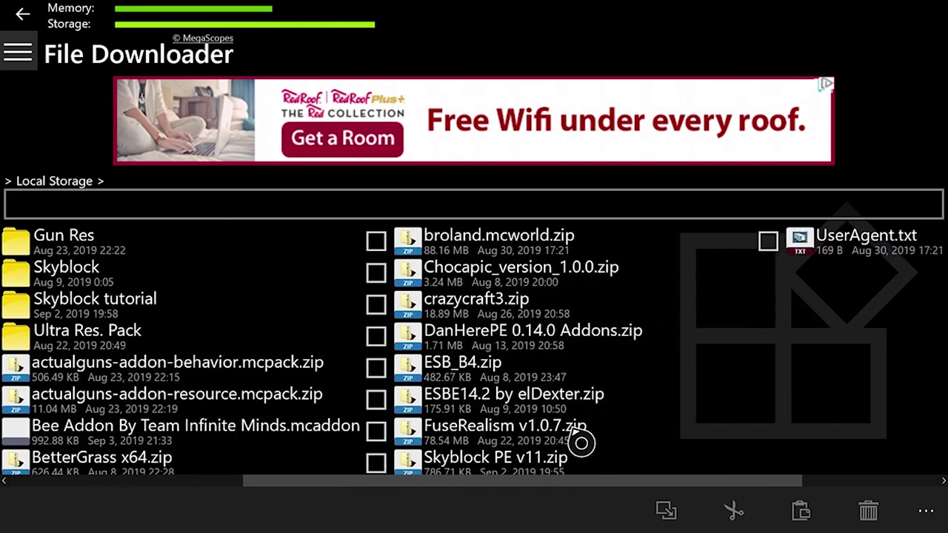
scroll(582, 443, left, 11)
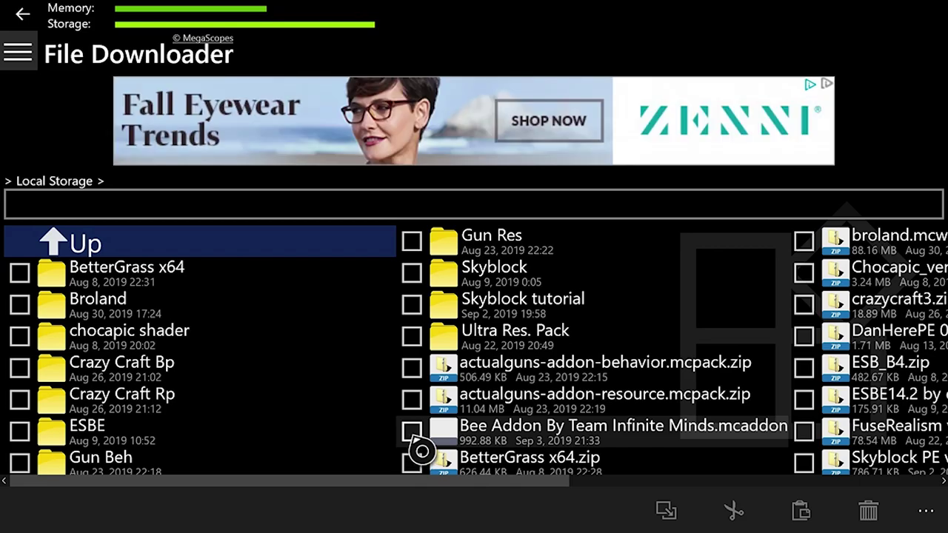
Step: Start renaming the Bee Addon By Team Infinite Minds.mcaddon file
click(417, 441)
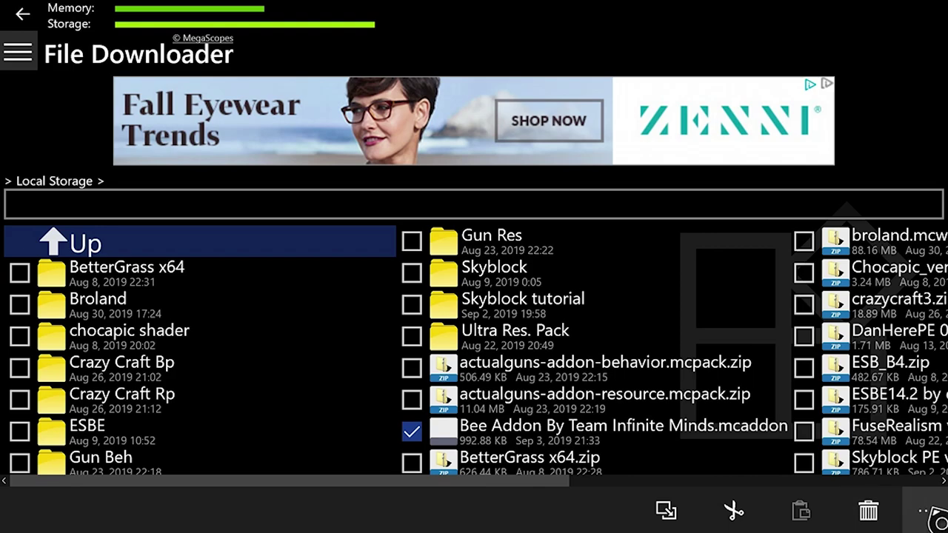
click(934, 517)
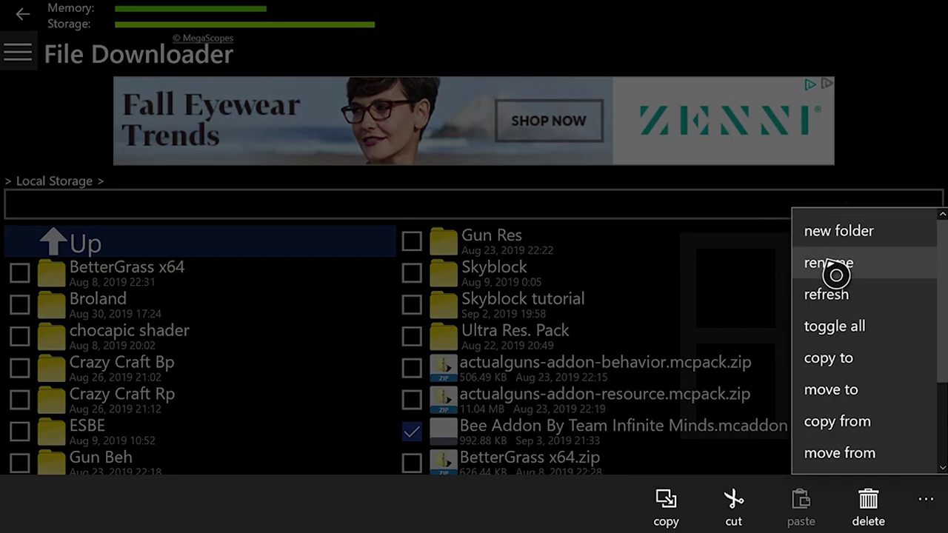
click(836, 278)
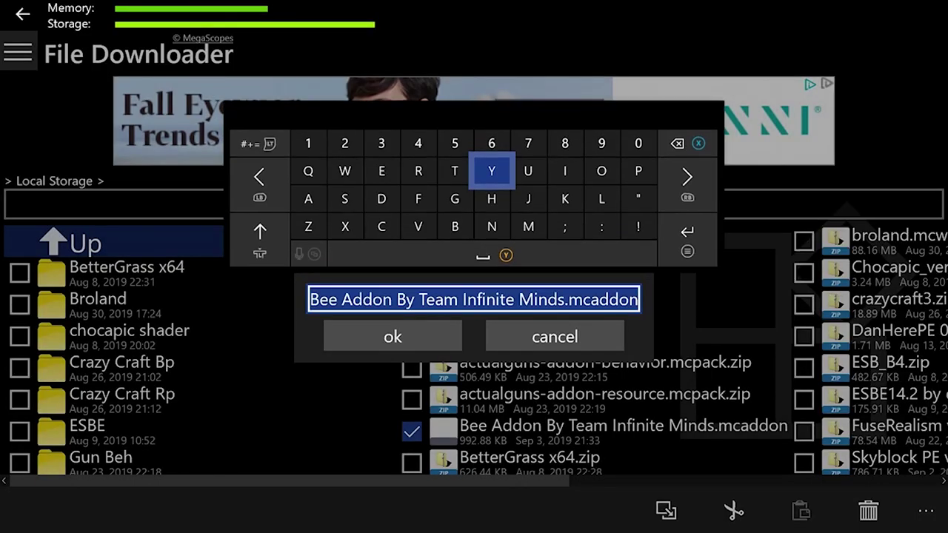
Step: Append .zip so the name becomes Bee Addon By Team Infinite Minds.mcaddon.zip
key(Right)
key(Down)
key(Right)
key(Right)
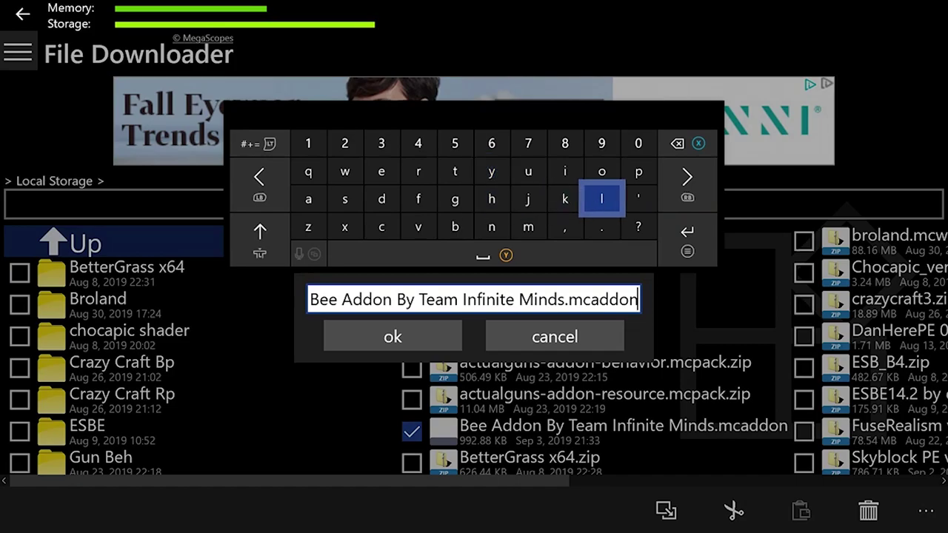
key(Right)
key(Down)
text(.)
key(Left)
key(Left)
key(Left)
key(Left)
key(Left)
key(Left)
key(Left)
key(Left)
text(z)
key(Up)
key(Up)
key(Right)
key(Right)
key(Right)
key(Right)
key(Right)
key(Right)
key(Right)
text(i)
key(Right)
key(Right)
text(p)
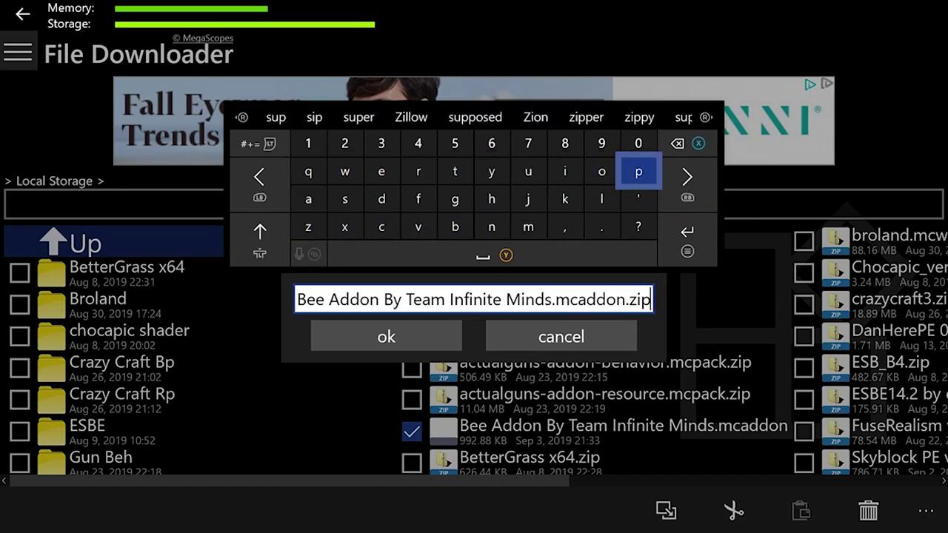
key(Escape)
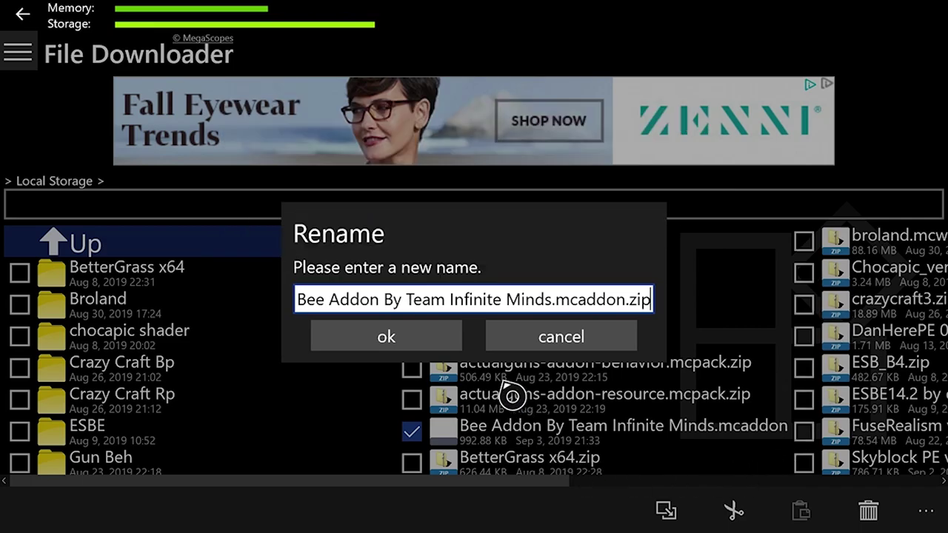
click(441, 351)
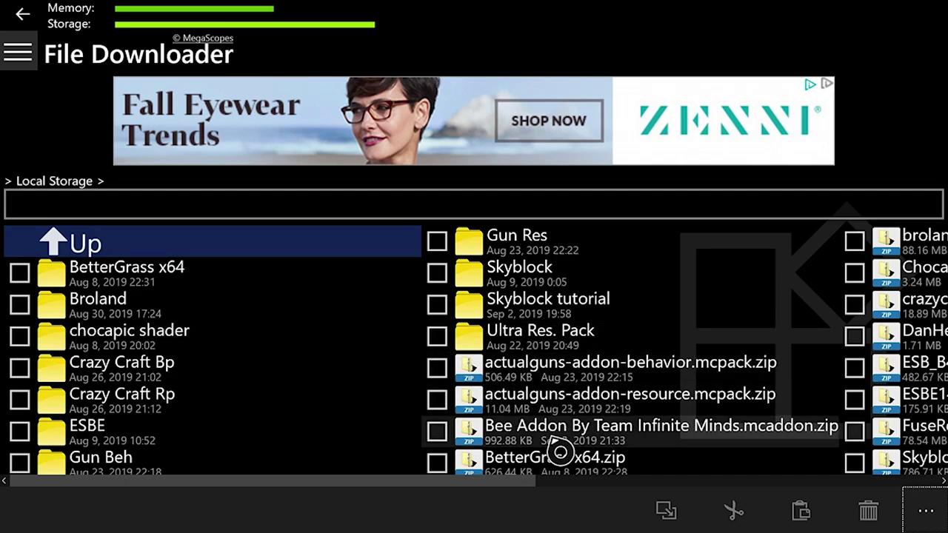
click(560, 447)
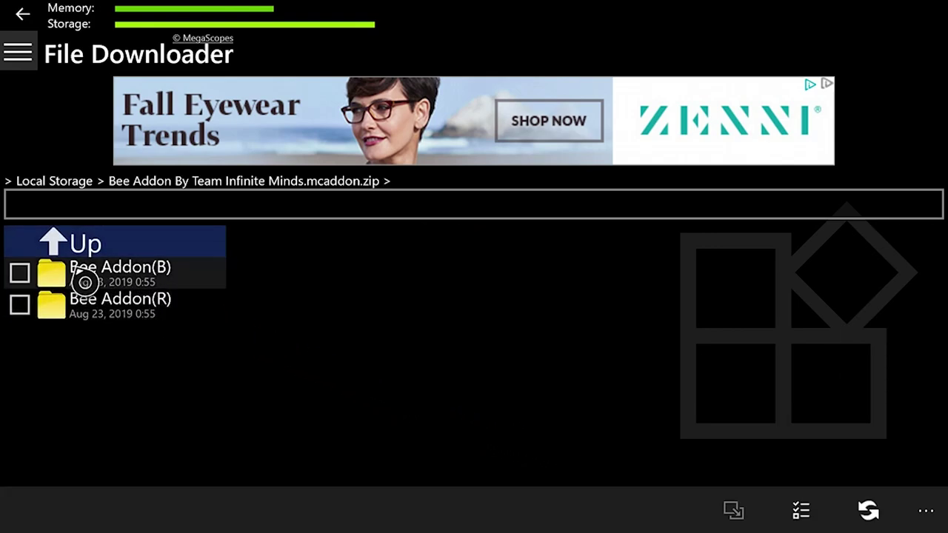
Step: Copy the Bee Addon(B) folder from inside the zip
click(17, 275)
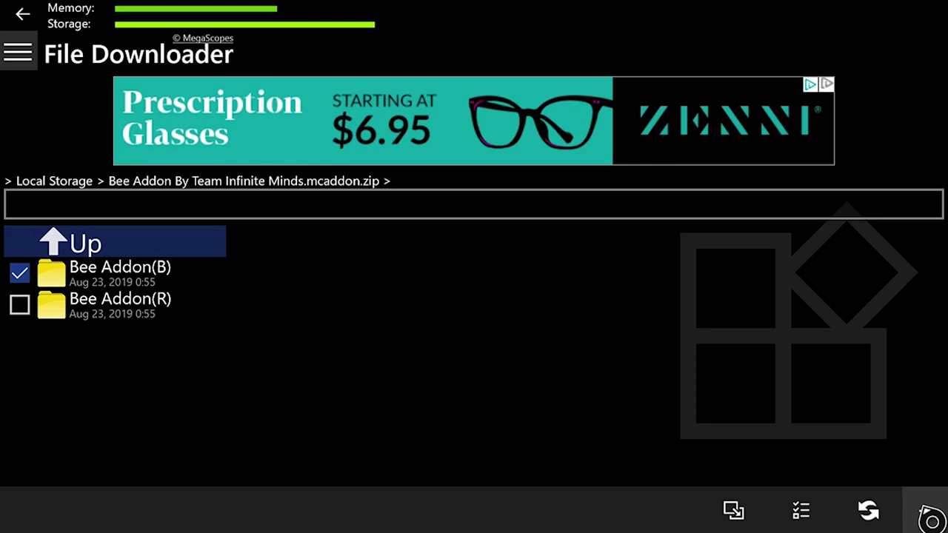
click(932, 520)
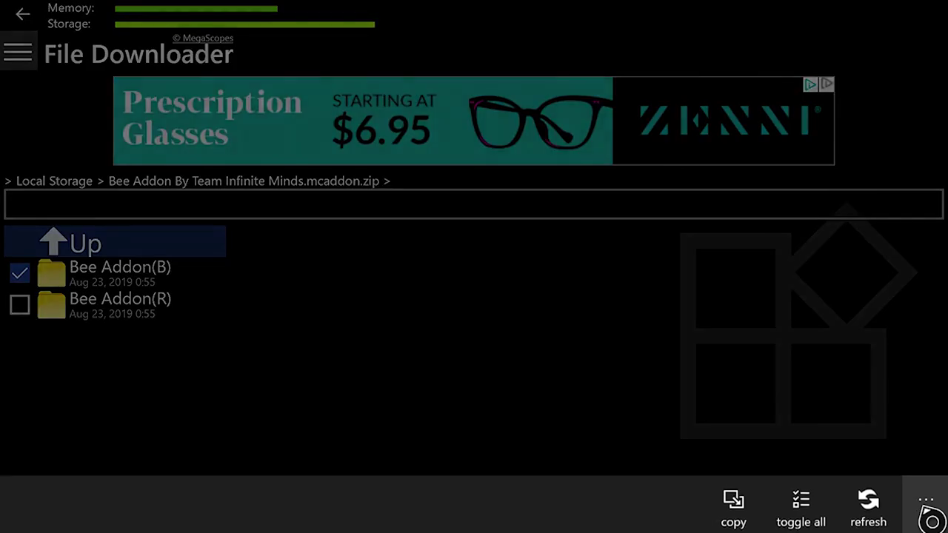
click(732, 522)
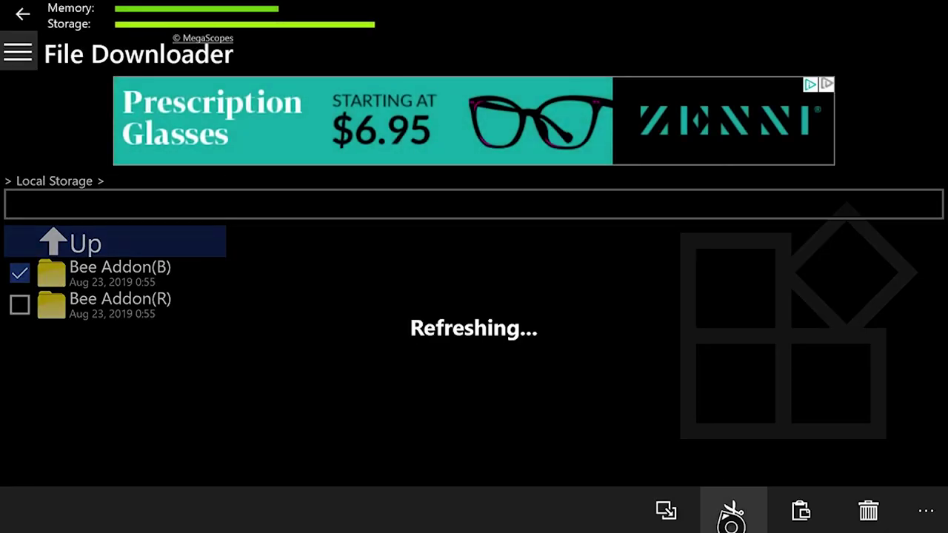
Step: Create a new folder 'Bees B' and paste Bee Addon(B) into it
click(271, 204)
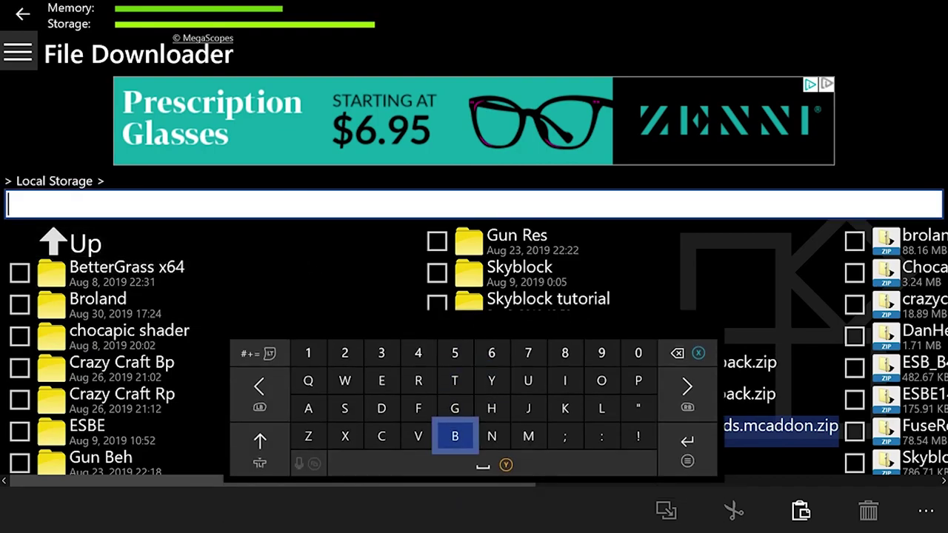
text(Bees )
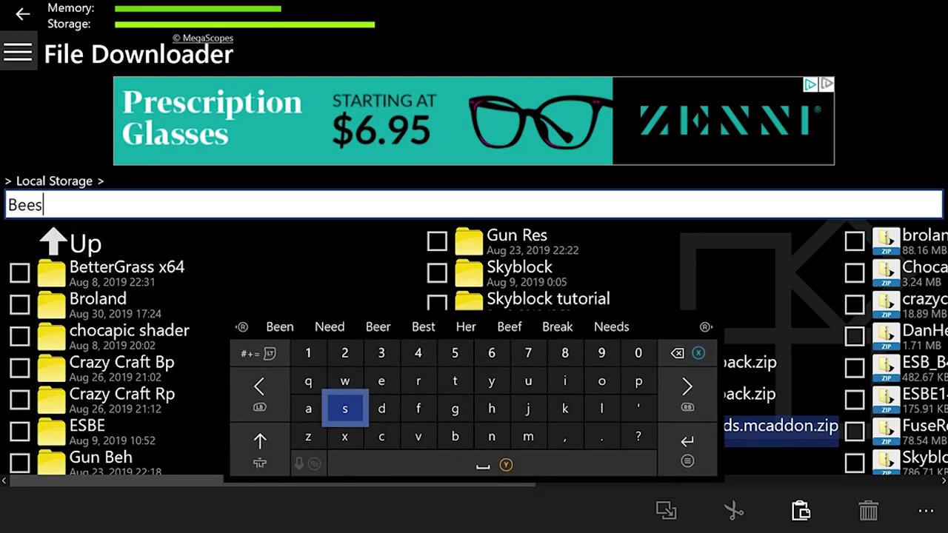
text(B)
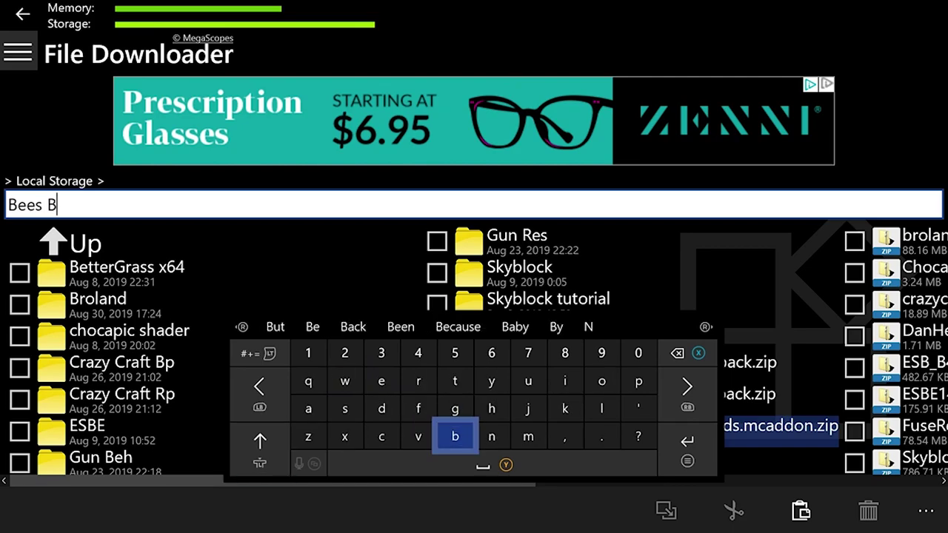
key(Return)
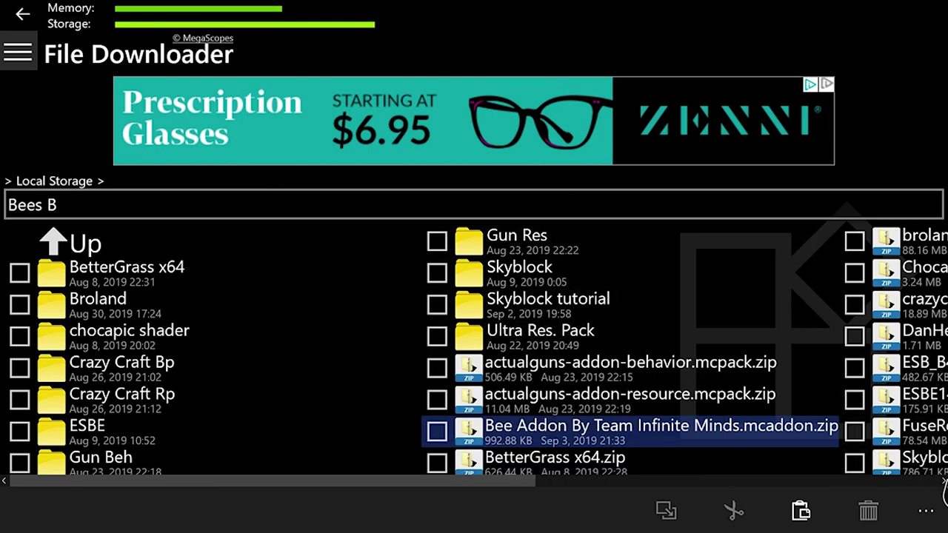
click(932, 510)
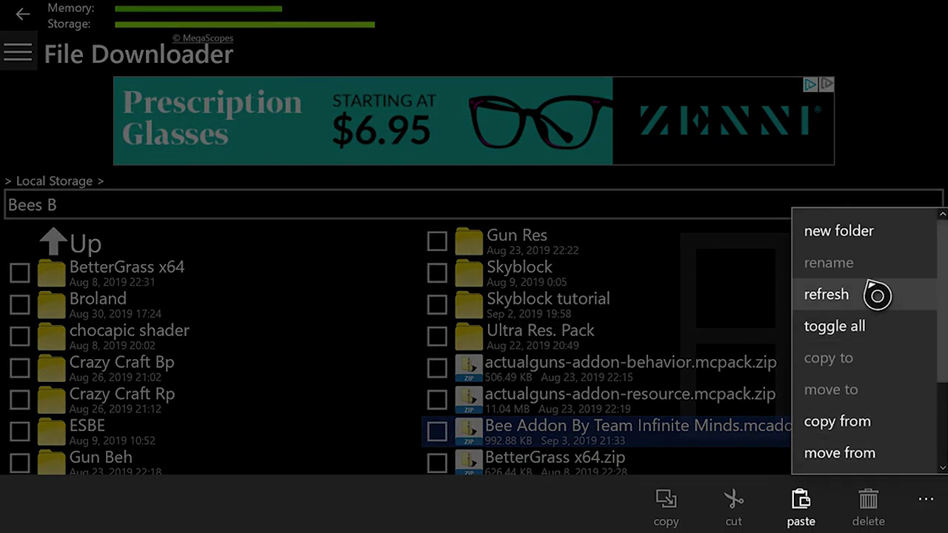
click(848, 243)
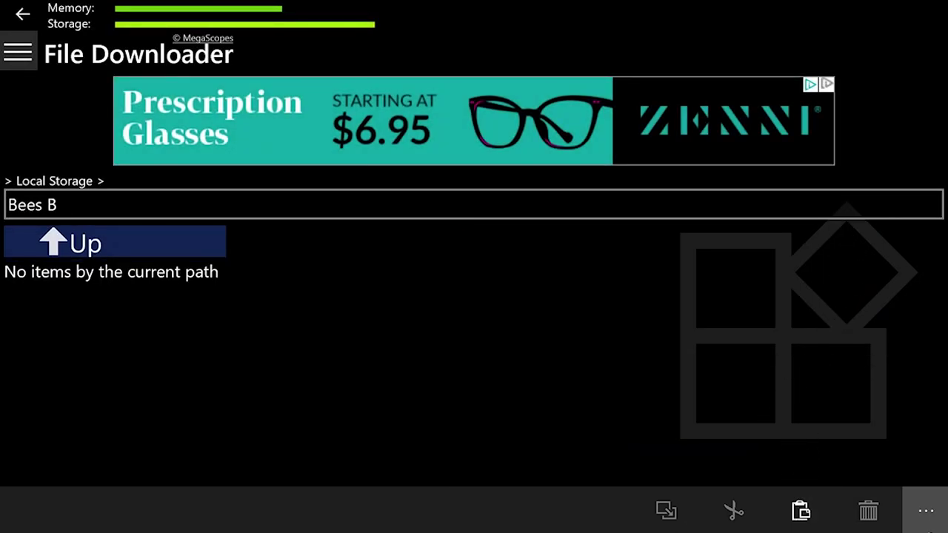
click(926, 510)
click(820, 526)
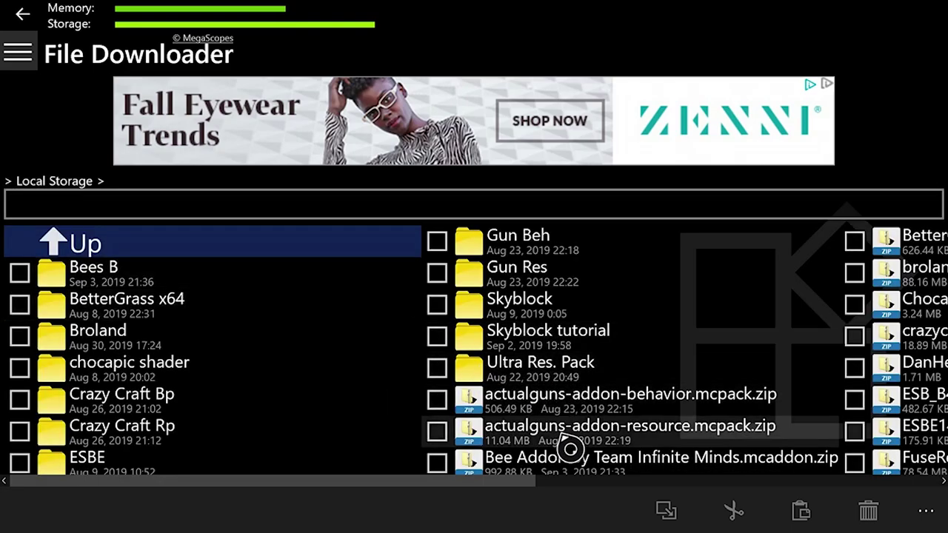
Step: Copy the Bee Addon(R) folder out of the Bee Addon zip archive
click(570, 446)
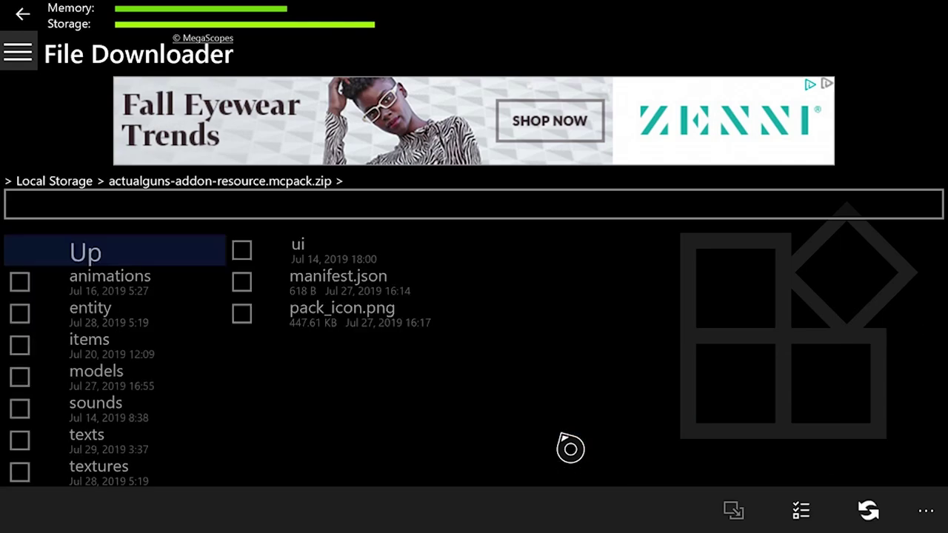
key(BackSpace)
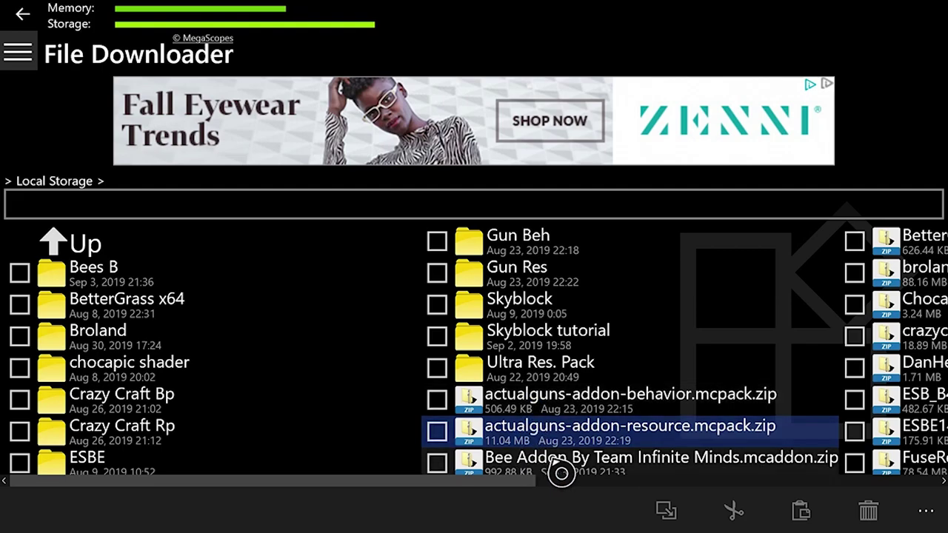
click(560, 471)
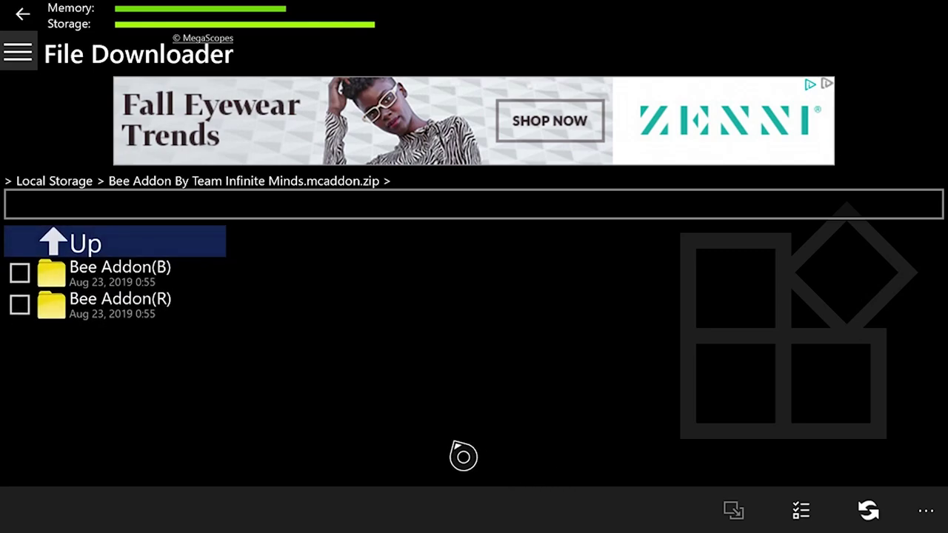
click(20, 307)
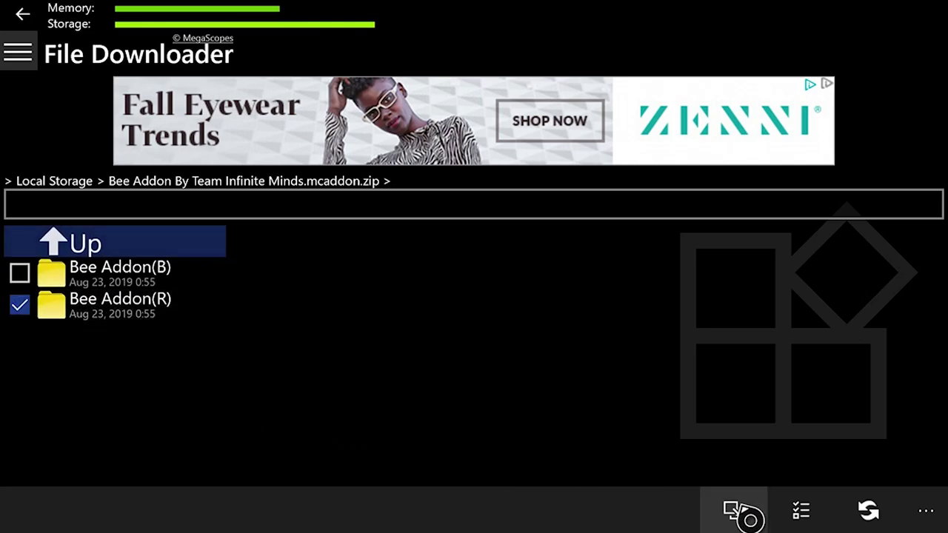
click(745, 515)
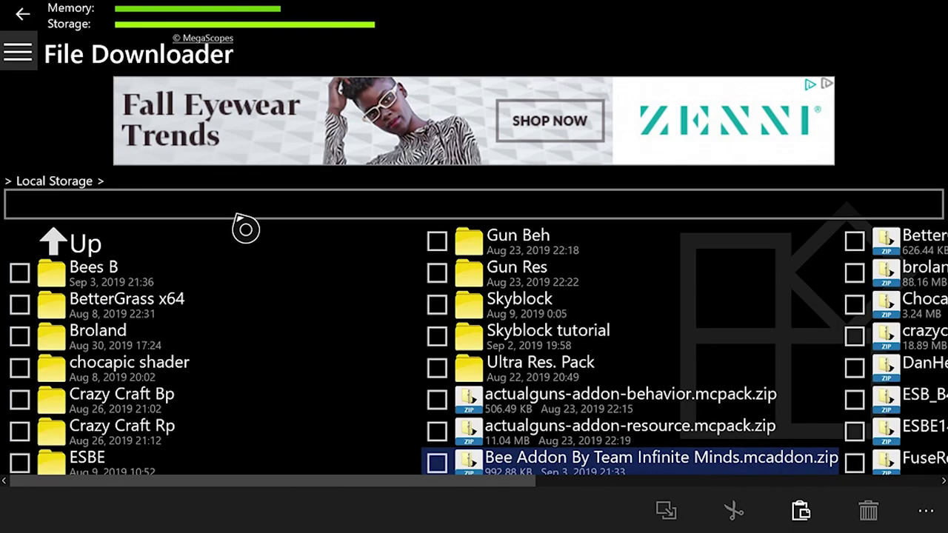
Step: Enter 'Bees R' as the new folder name in the path box
click(233, 213)
key(Left)
key(Left)
key(Down)
key(Down)
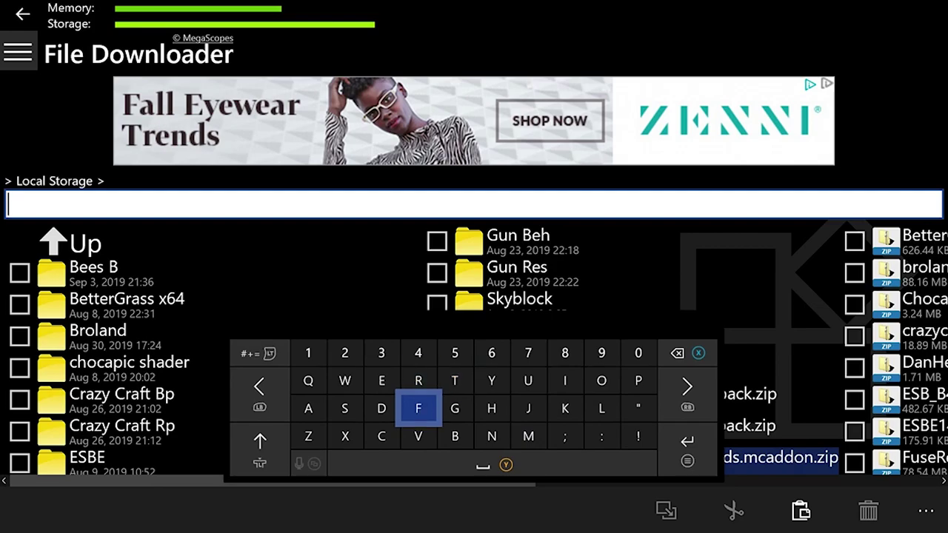
key(Right)
text(B)
key(Left)
key(Left)
key(Up)
key(Up)
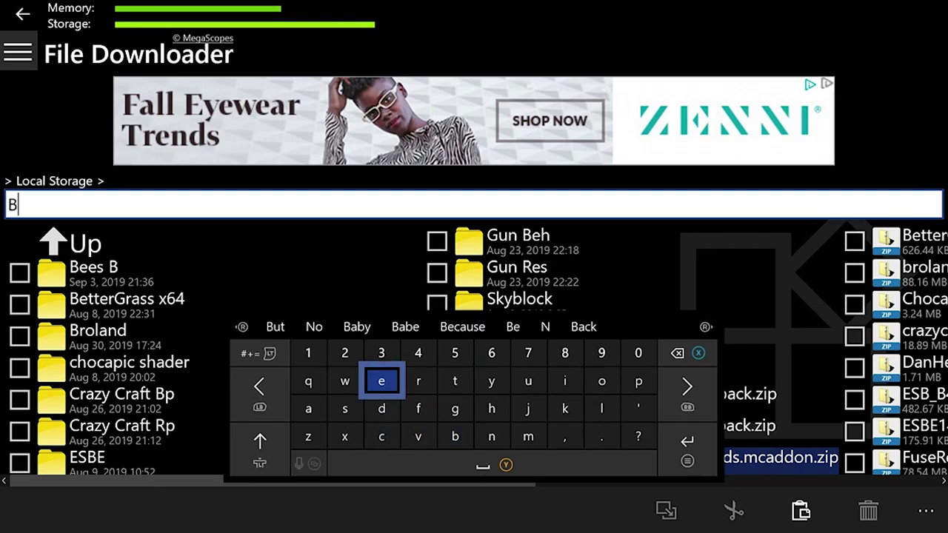
text(ee)
key(Down)
key(Left)
text(s)
key(Right)
key(Right)
key(Up)
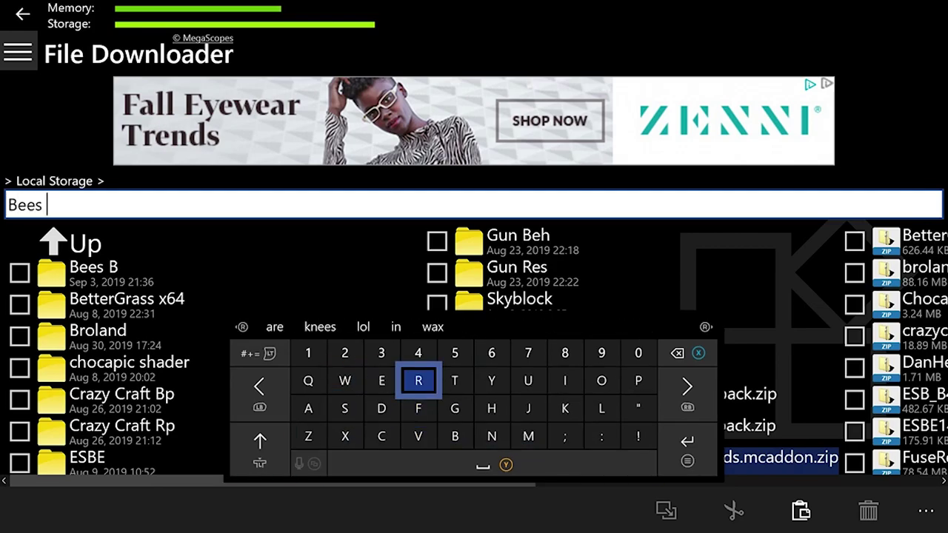
text(R)
key(Escape)
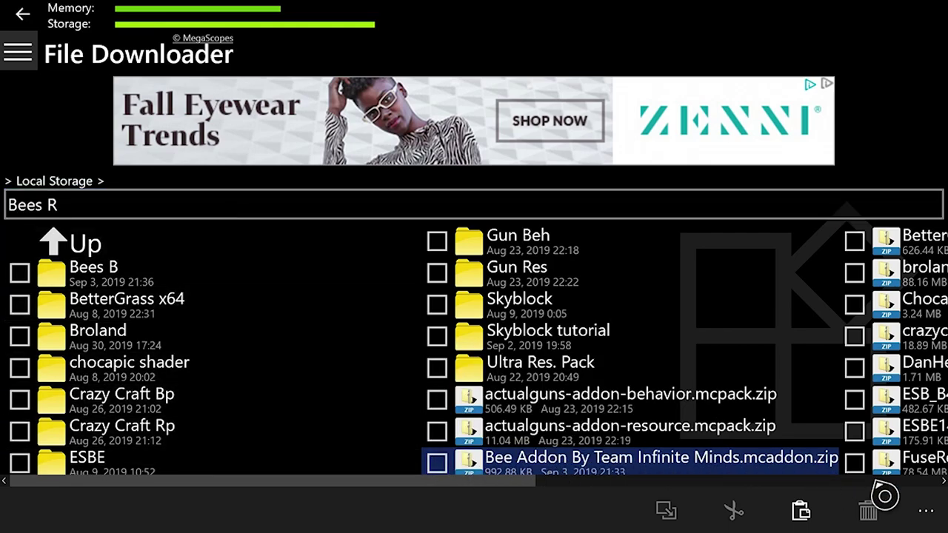
Step: Create the Bees R folder and paste Bee Addon(R) inside it
click(929, 511)
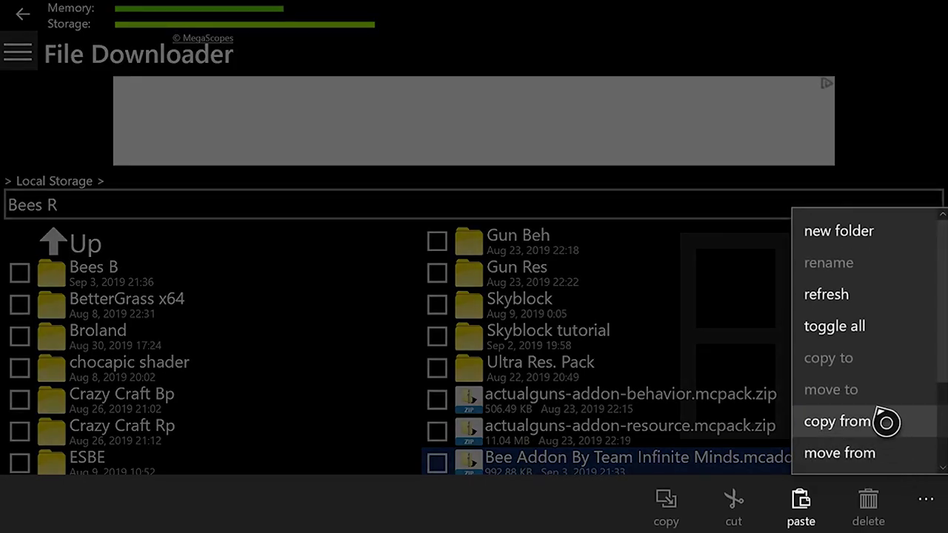
click(842, 250)
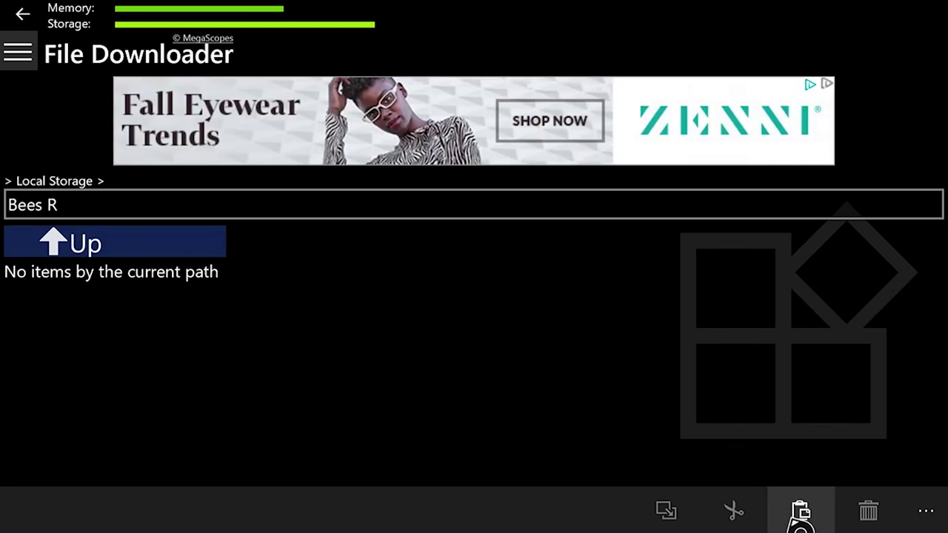
click(802, 511)
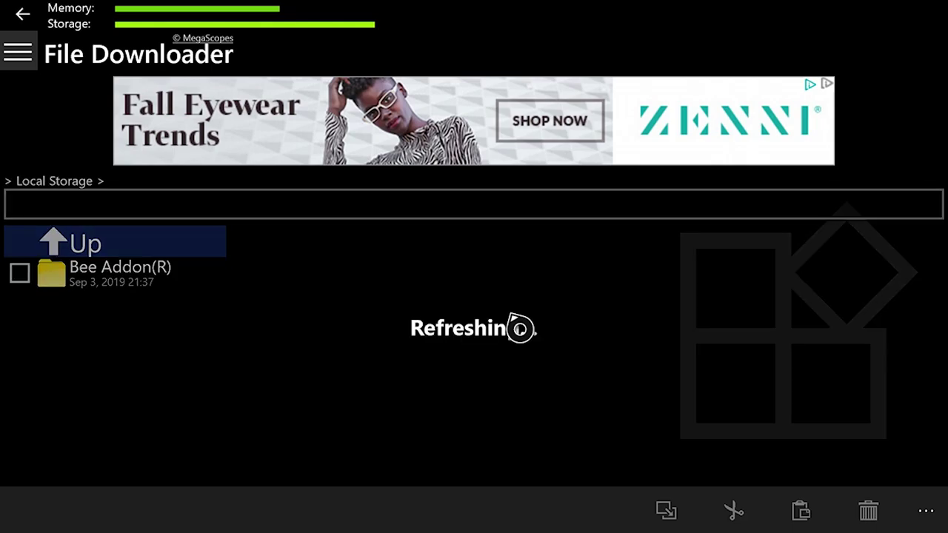
Step: Launch UFO Transfer from the Minecraft Mods group in My games & apps
key(super)
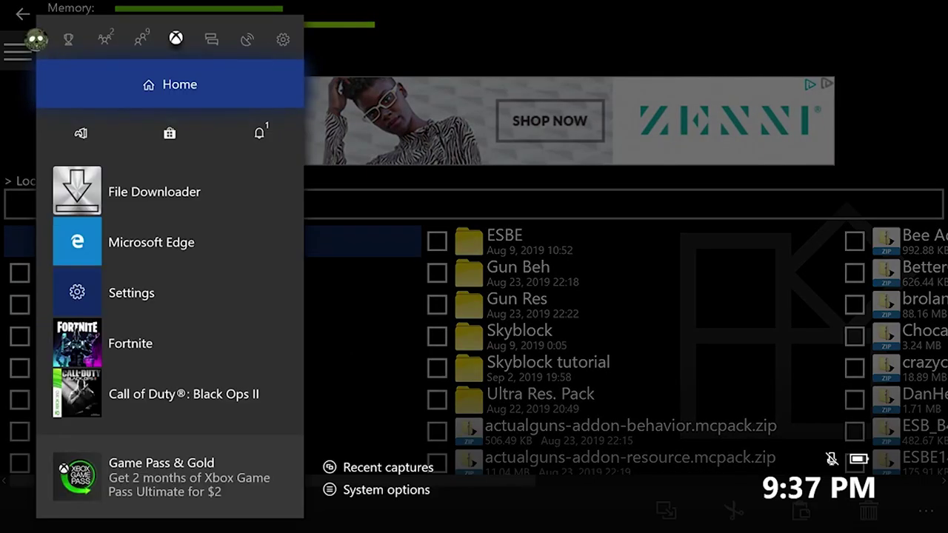
key(Down)
key(Return)
key(Down)
key(Down)
key(Down)
key(Down)
key(Down)
key(Down)
key(Return)
key(Down)
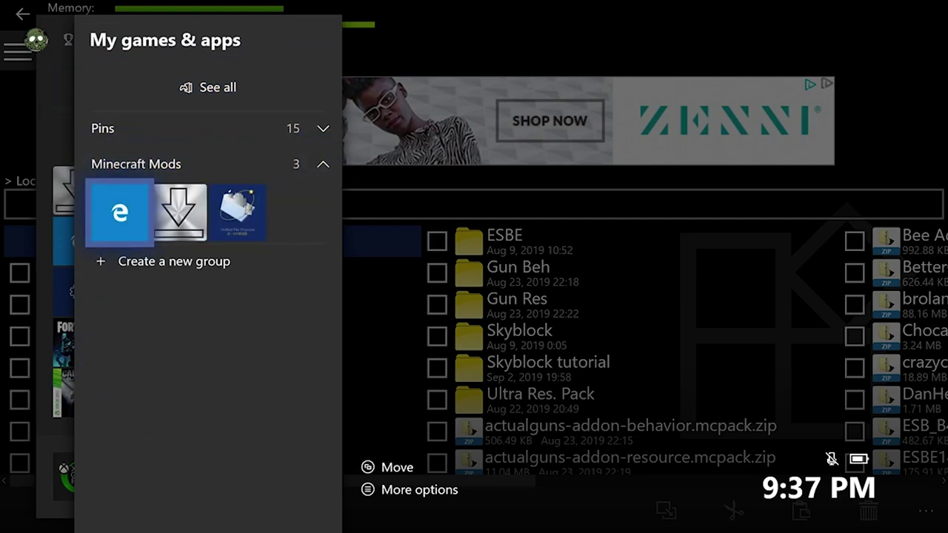
key(Right)
key(Right)
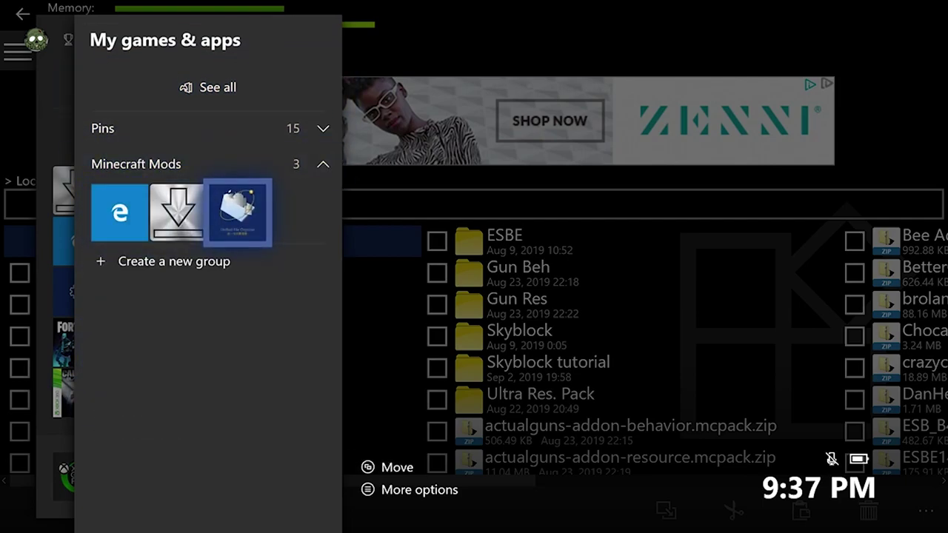
key(Return)
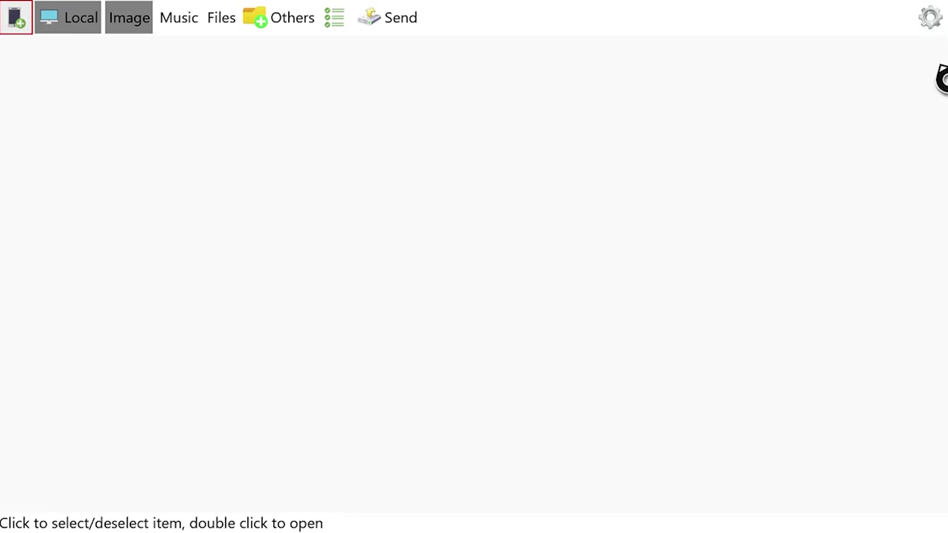
Step: From UFO Transfer's Settings, show its default LocalState data folder in File Explorer
click(937, 27)
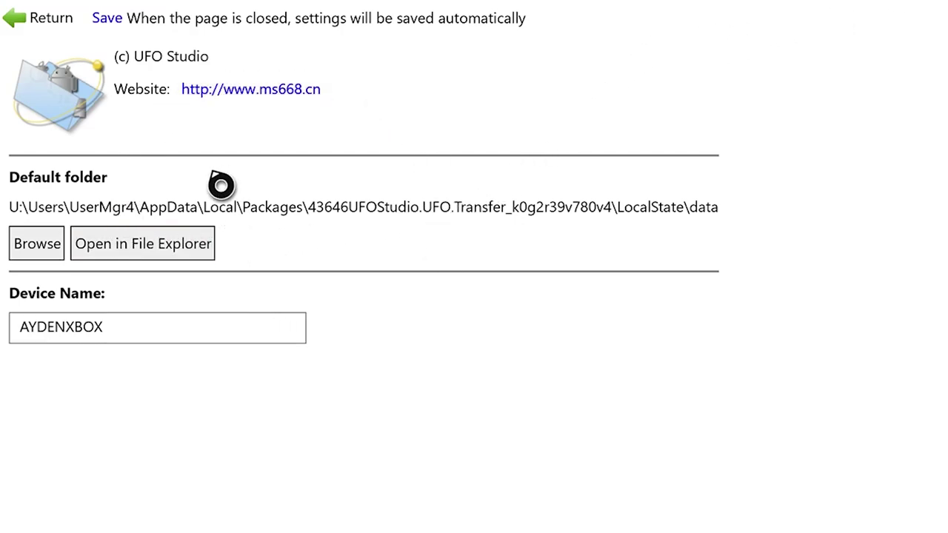
click(199, 253)
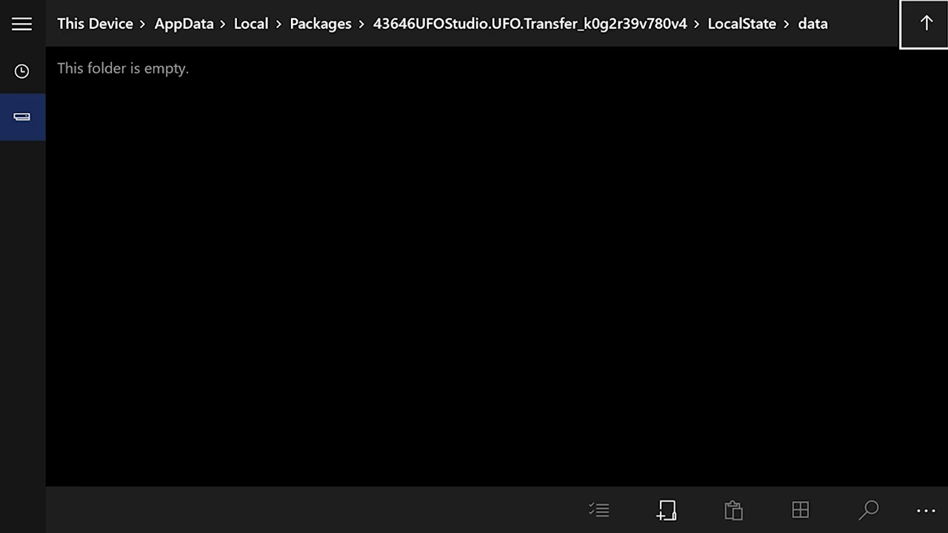
Step: Go up the folder path from LocalState to the Packages folder
key(Left)
key(Left)
key(Left)
key(Left)
key(Right)
key(Left)
key(Right)
key(Left)
key(Right)
key(Left)
key(Left)
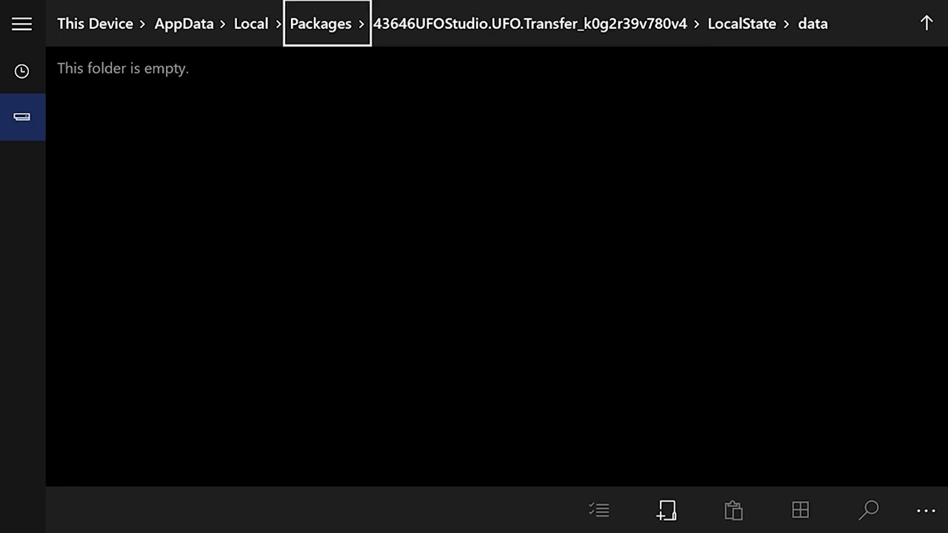
key(Right)
key(Return)
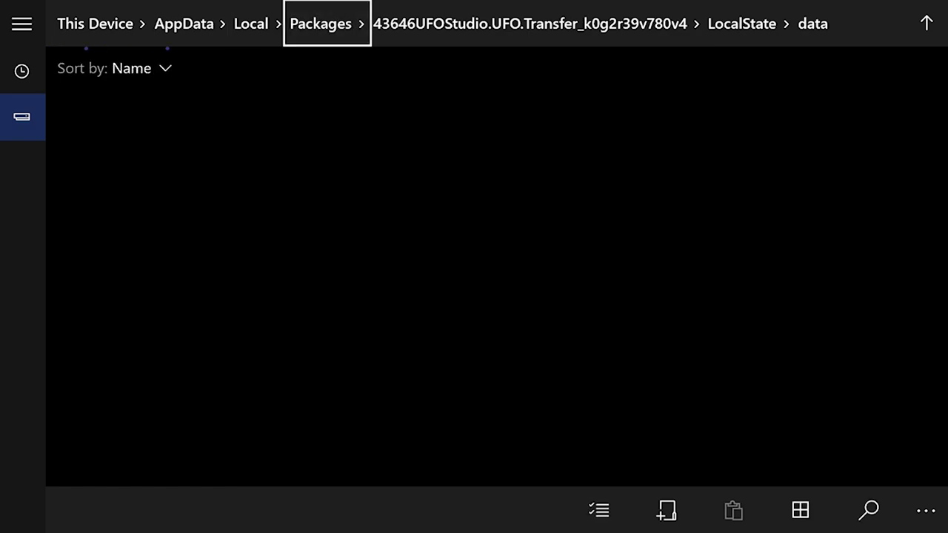
Step: Find and open the 25974MegaScopes.UniversalFileDownloader package folder in Packages
key(Right)
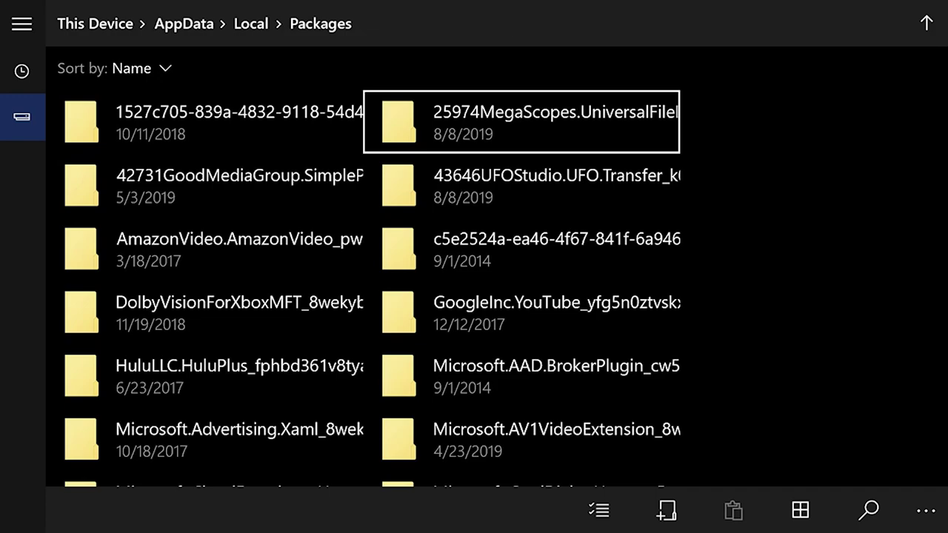
key(Left)
key(Up)
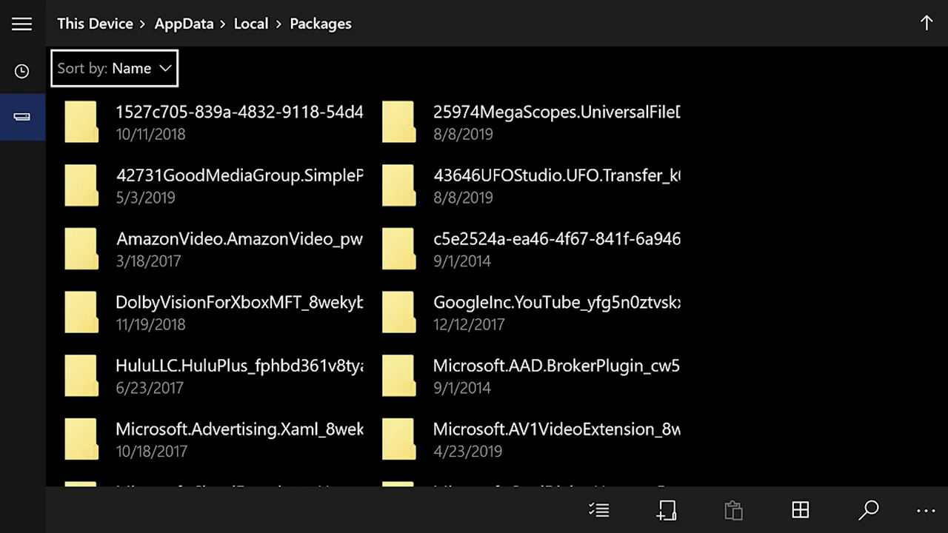
key(Down)
key(Down)
key(Down)
key(Down)
key(Down)
key(Down)
key(Right)
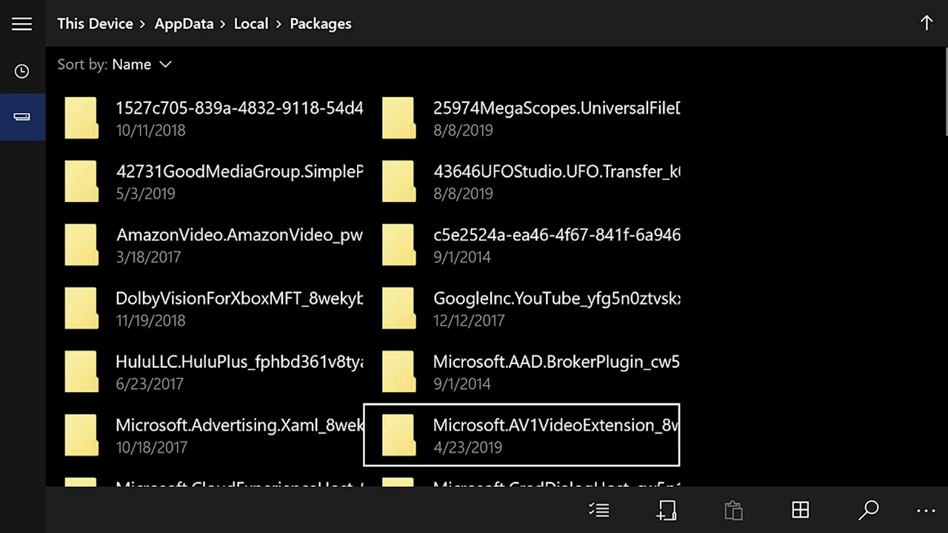
key(Down)
key(Left)
key(Down)
key(Right)
key(Down)
key(Left)
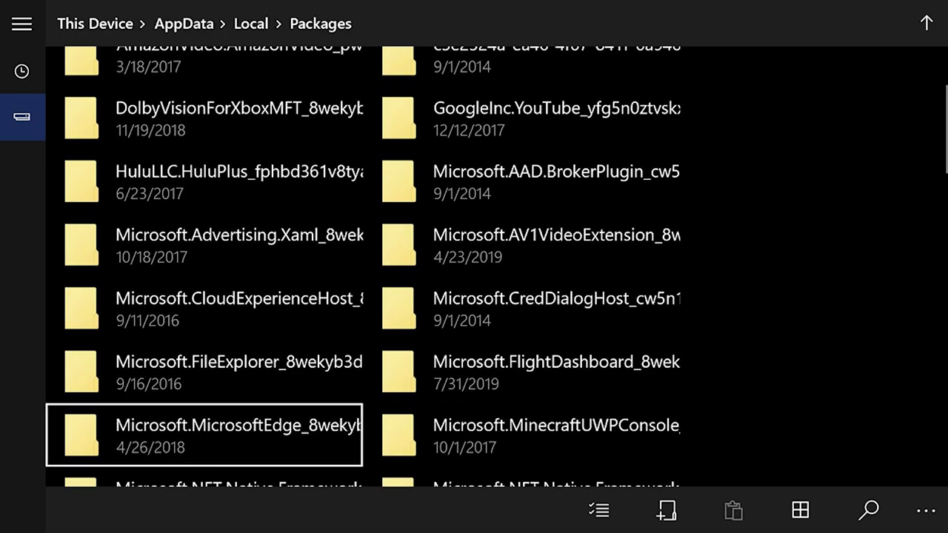
key(Right)
key(Up)
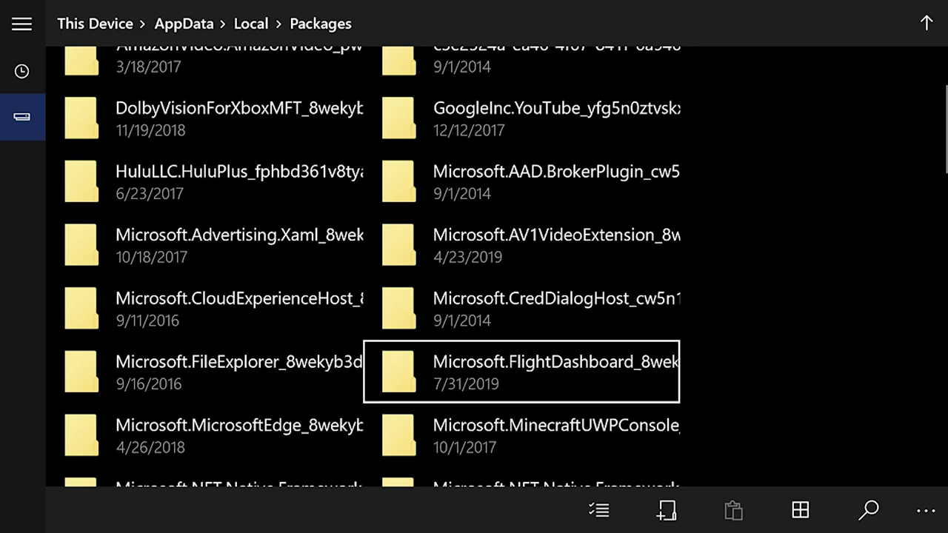
key(Up)
key(Up)
key(Up)
key(Up)
key(Up)
key(Up)
key(Up)
key(Up)
key(Up)
key(Left)
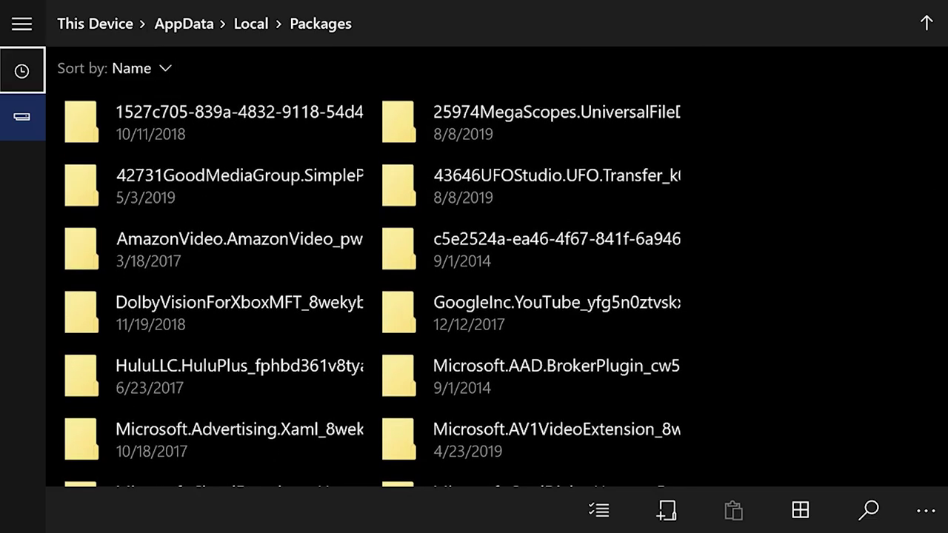
key(Right)
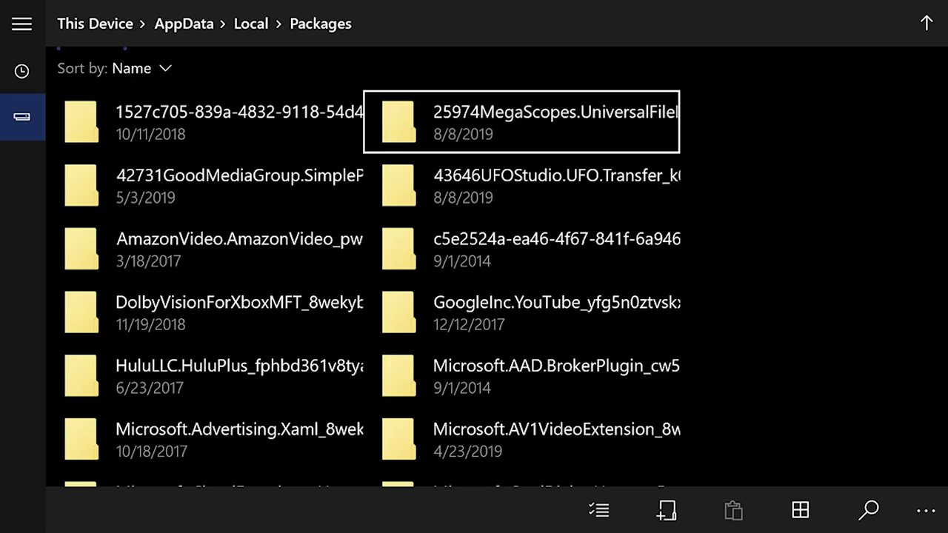
key(Return)
key(Down)
key(Down)
key(Right)
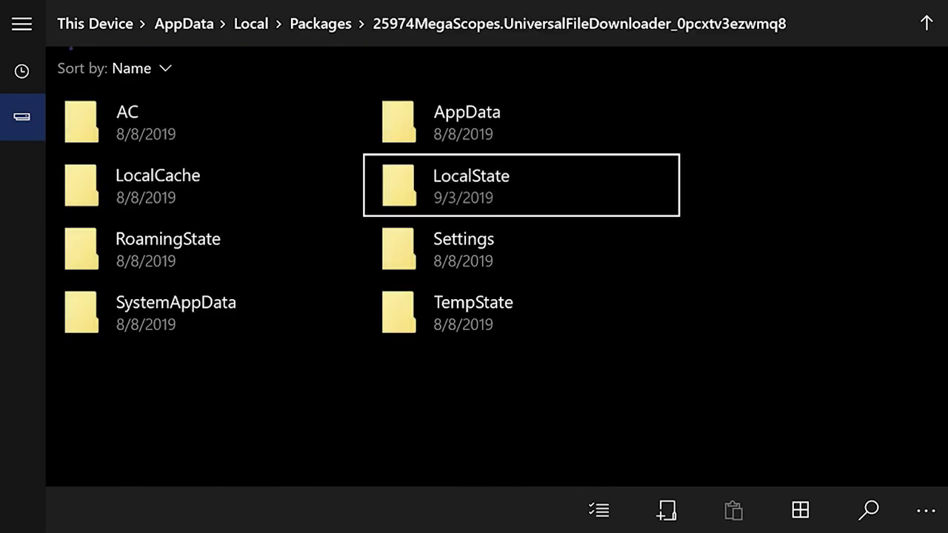
Step: Copy the Bees B folder from File Downloader's LocalState and head back up the path toward Packages
key(Return)
key(Down)
key(Down)
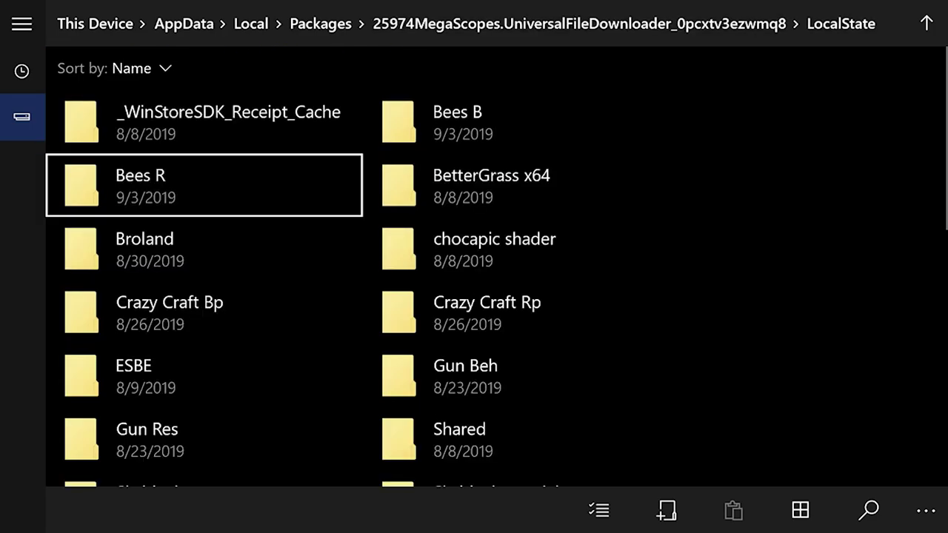
key(Right)
key(Up)
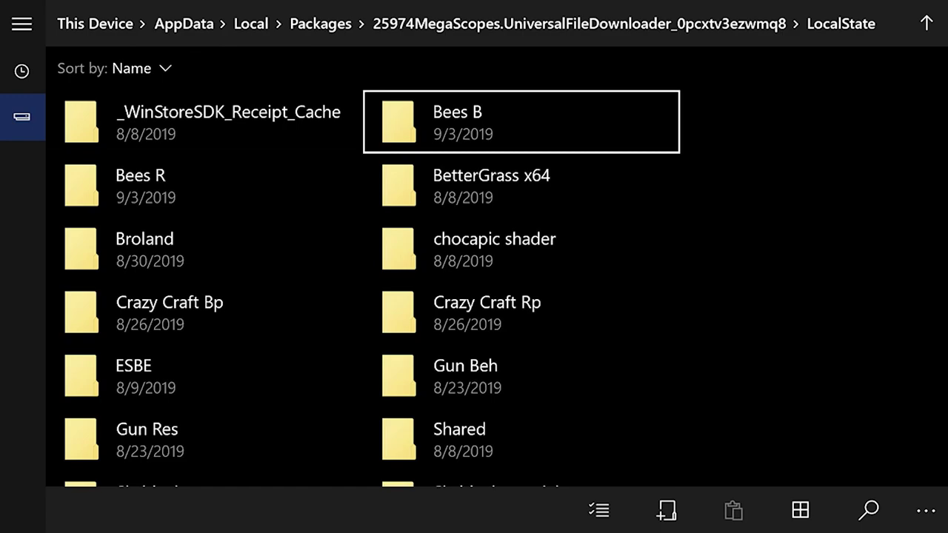
key(Menu)
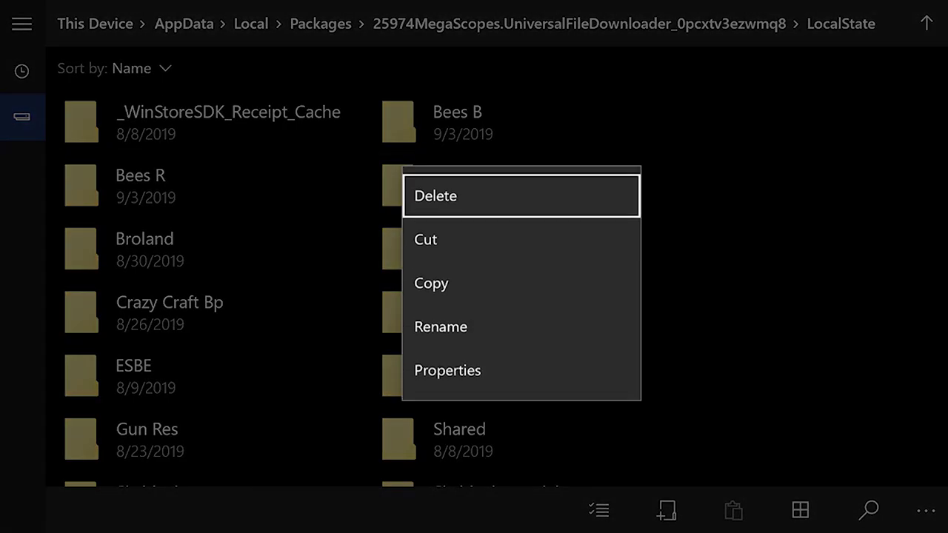
key(Down)
key(Down)
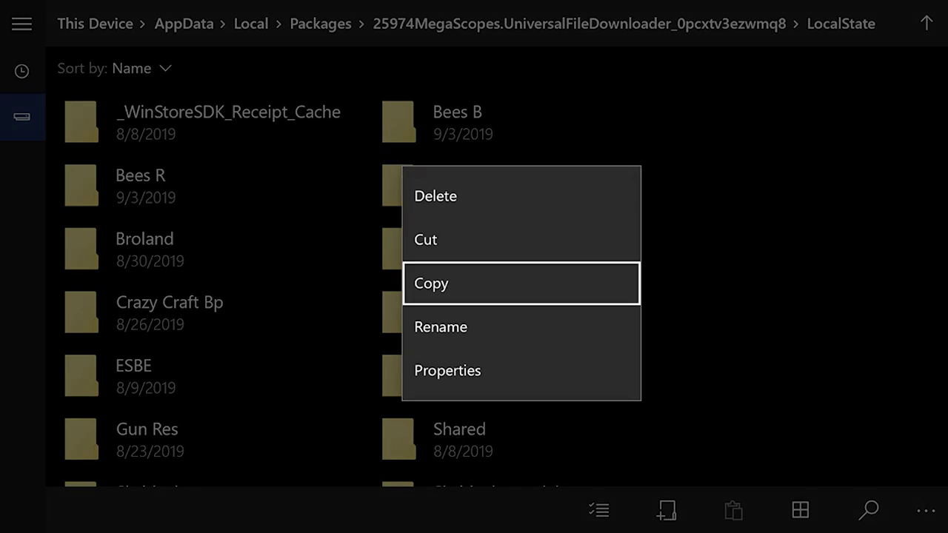
key(Return)
key(Up)
key(Up)
key(Right)
key(Right)
key(Right)
Step: Open Packages and then the Microsoft.MinecraftUWPConsole package folder
key(Return)
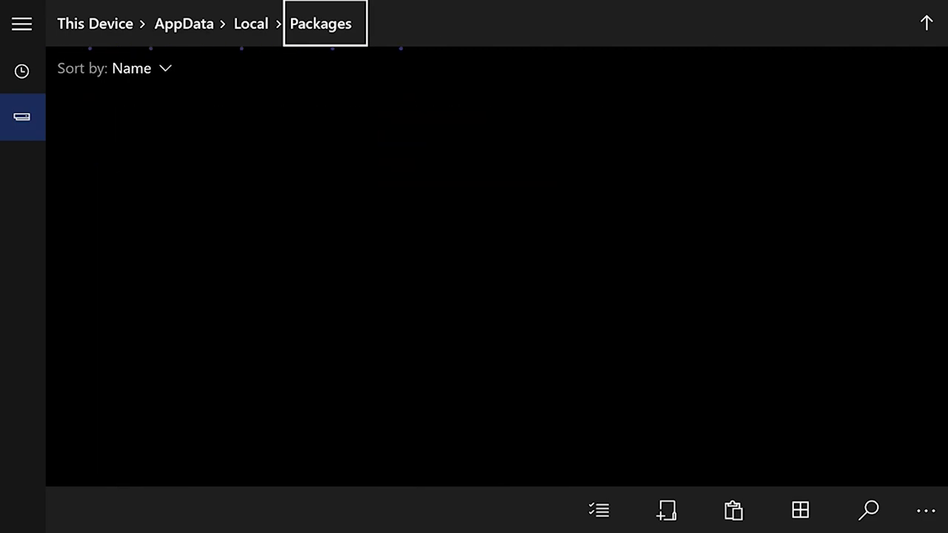
key(Down)
key(Down)
key(Down)
key(Right)
key(Page_Down)
key(Down)
key(Down)
key(Down)
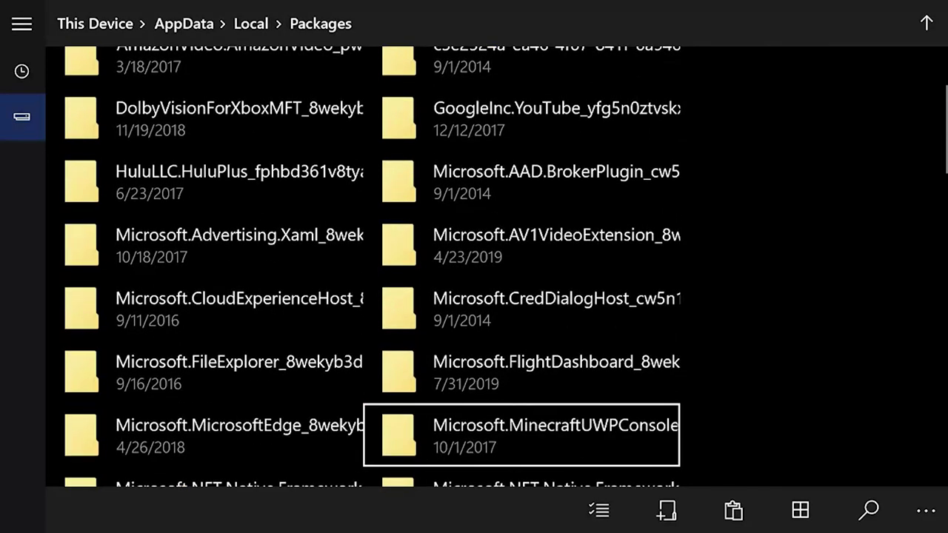
key(Up)
key(Up)
key(Up)
key(Down)
key(Down)
key(Down)
key(Down)
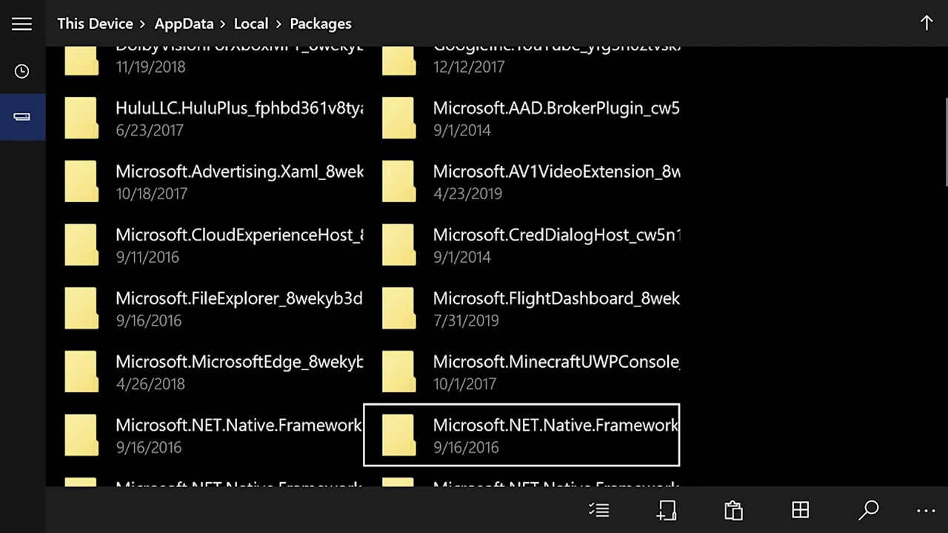
key(Up)
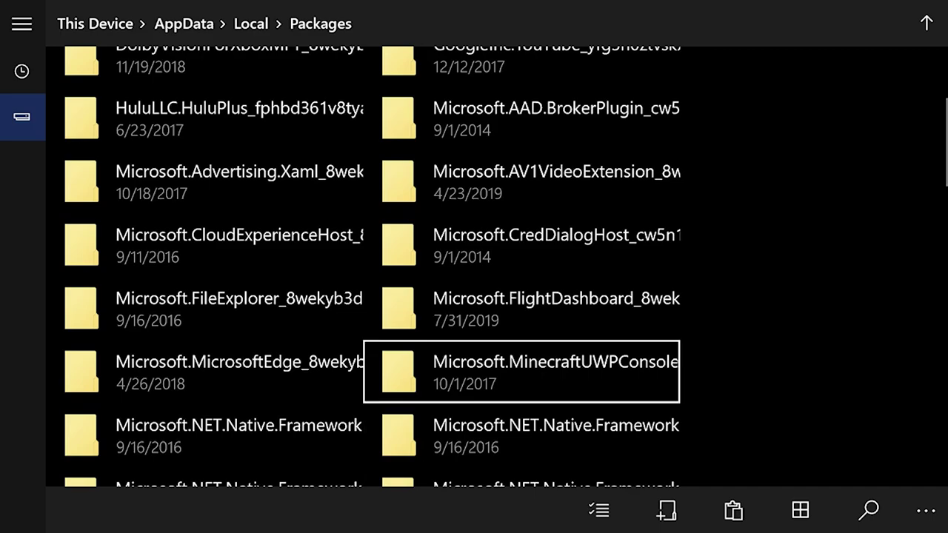
key(Return)
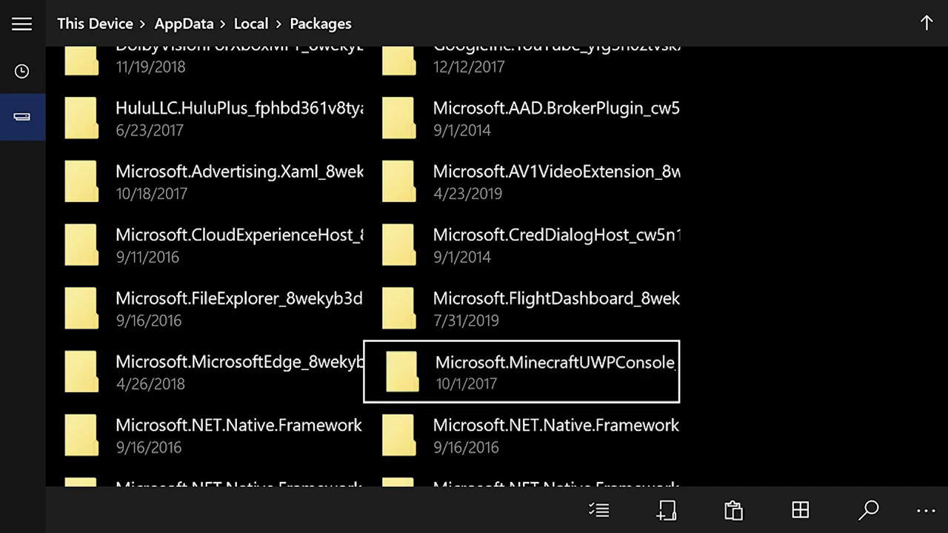
Step: Open LocalState, then games, then com.mojang inside Minecraft's package
key(Down)
key(Right)
key(Down)
key(Return)
key(Down)
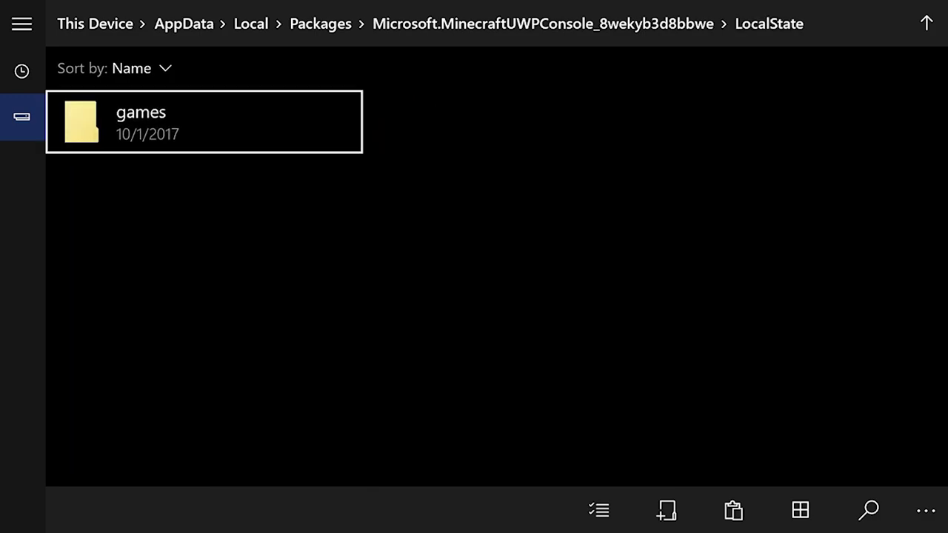
key(Return)
Step: Browse the com.mojang subfolders: behavior_packs, minecraftpe, minecraftWorlds and resource_packs
key(Down)
key(Right)
key(Down)
key(Left)
key(Up)
key(Right)
key(Left)
key(Down)
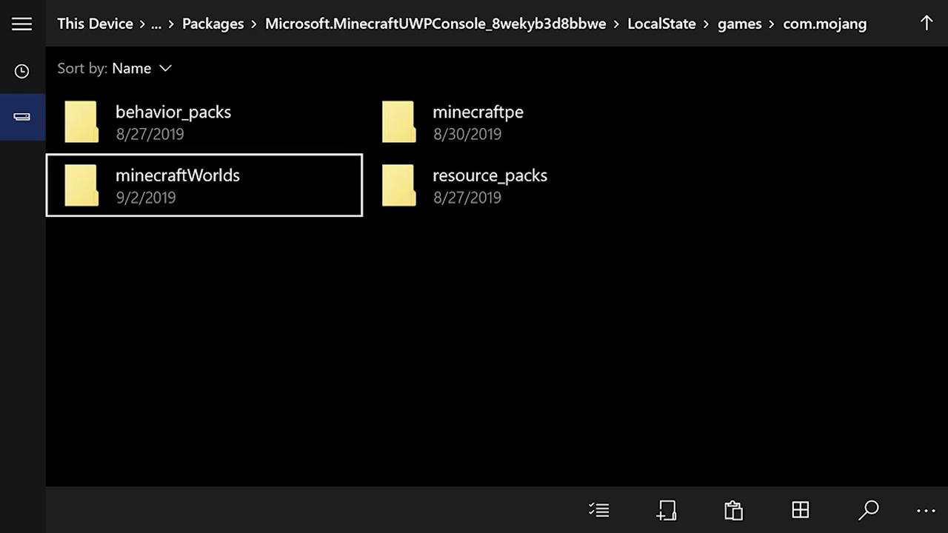
key(Up)
key(Right)
key(Down)
key(Left)
key(Up)
key(Right)
key(Down)
key(Down)
key(Right)
key(Right)
key(Right)
key(Right)
key(Right)
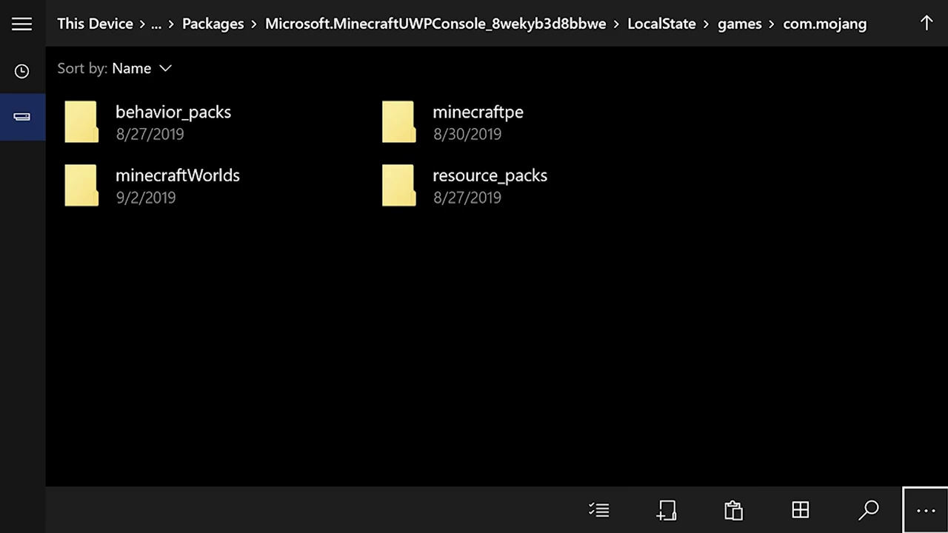
key(Return)
key(Up)
key(Down)
key(Down)
key(Left)
key(Left)
key(Left)
key(Left)
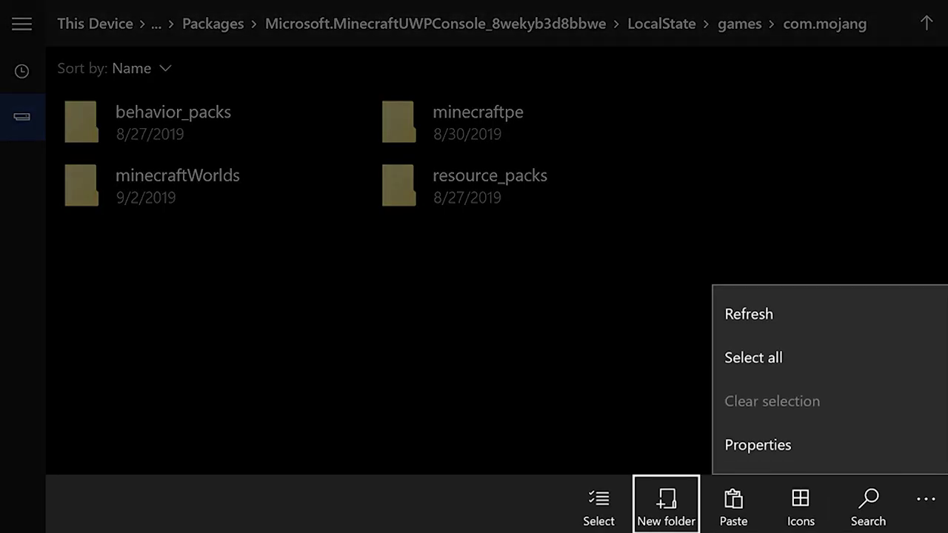
key(Return)
key(BackSpace)
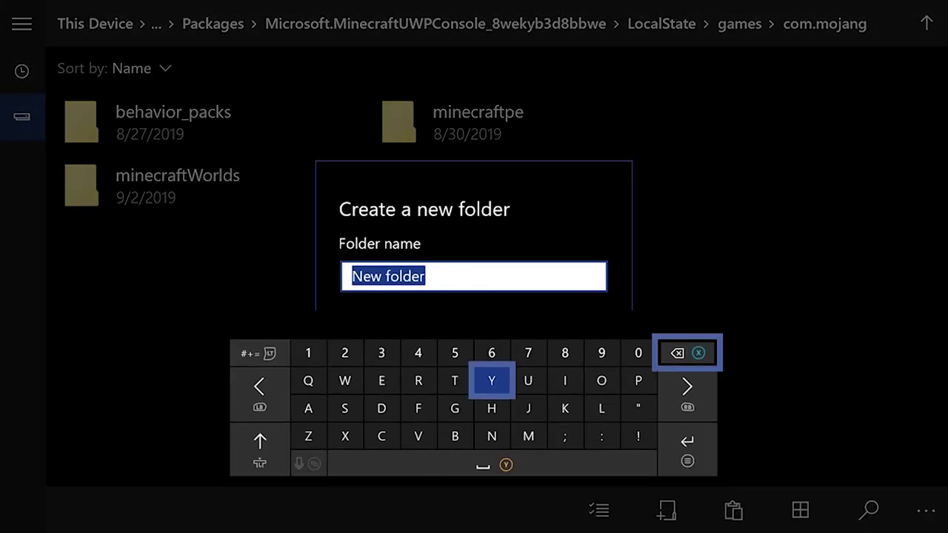
key(Left)
key(Left)
text(r)
key(Left)
key(Down)
key(BackSpace)
key(Right)
key(Right)
key(Down)
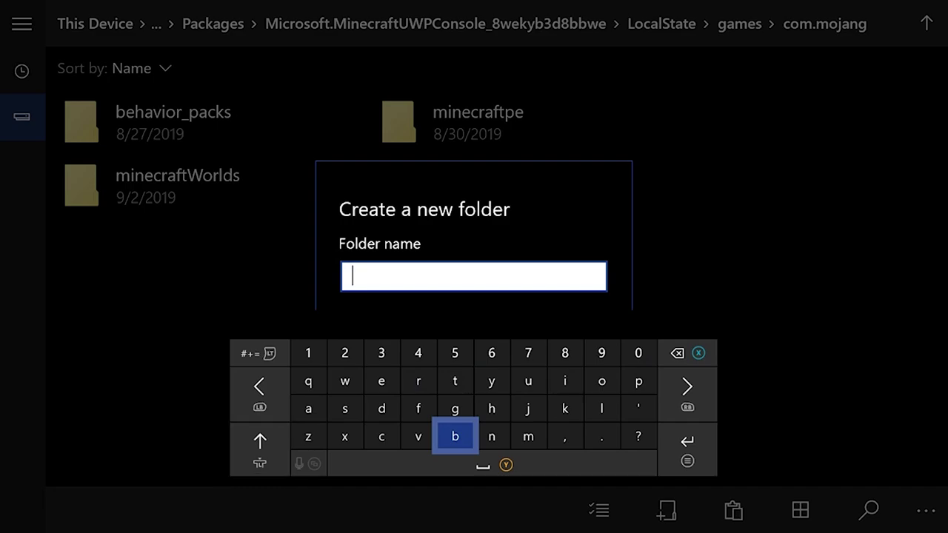
text(b)
key(Left)
key(Left)
key(Up)
key(Up)
text(e)
key(Right)
key(Right)
key(Down)
text(h)
key(Left)
key(Left)
key(Left)
key(Left)
key(Left)
text(a)
key(Down)
key(Right)
key(Right)
key(Right)
text(v)
key(Right)
key(Right)
key(Up)
key(Right)
key(Right)
key(Up)
text(i)
key(Right)
text(o)
key(Left)
key(Left)
key(Left)
key(Left)
key(Left)
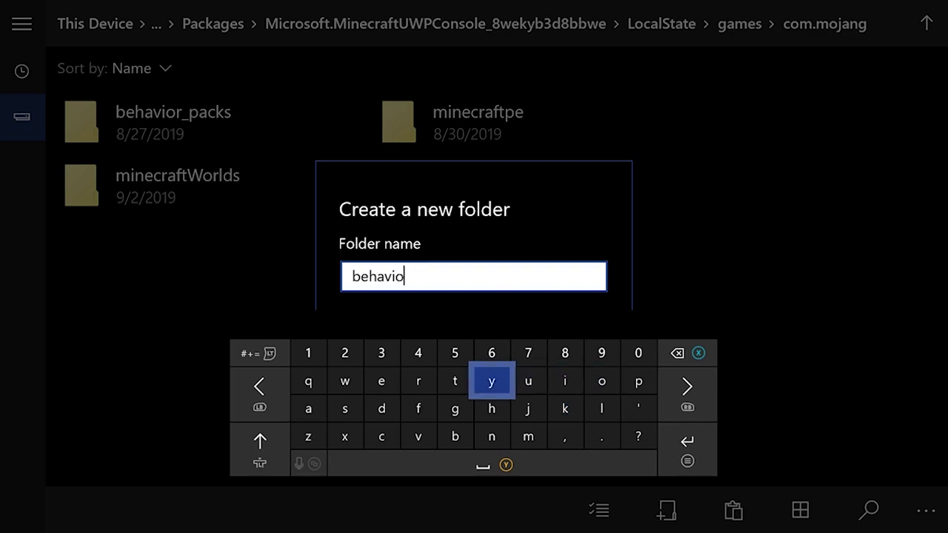
text(r)
key(Right)
key(Right)
key(Right)
key(Right)
key(Right)
key(Up)
text(_)
key(Down)
key(Left)
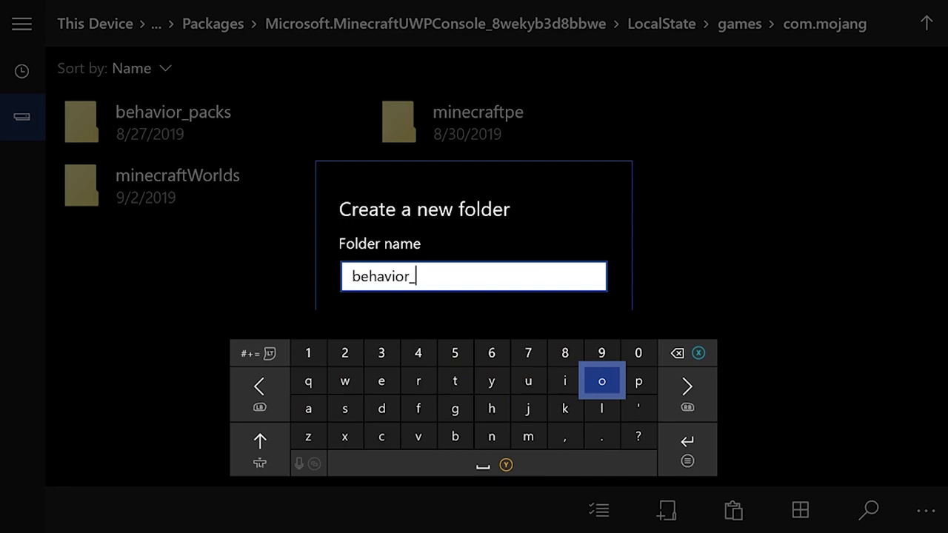
key(Right)
text(p)
key(Left)
key(Left)
key(Left)
key(Left)
key(Left)
key(Left)
key(Left)
key(Left)
key(Down)
key(Left)
text(a)
key(Down)
key(Right)
key(Right)
text(c)
key(Right)
key(Right)
key(Right)
key(Right)
key(Up)
key(Right)
text(k)
key(Left)
key(Left)
key(Left)
key(Left)
key(Left)
key(Left)
text(s)
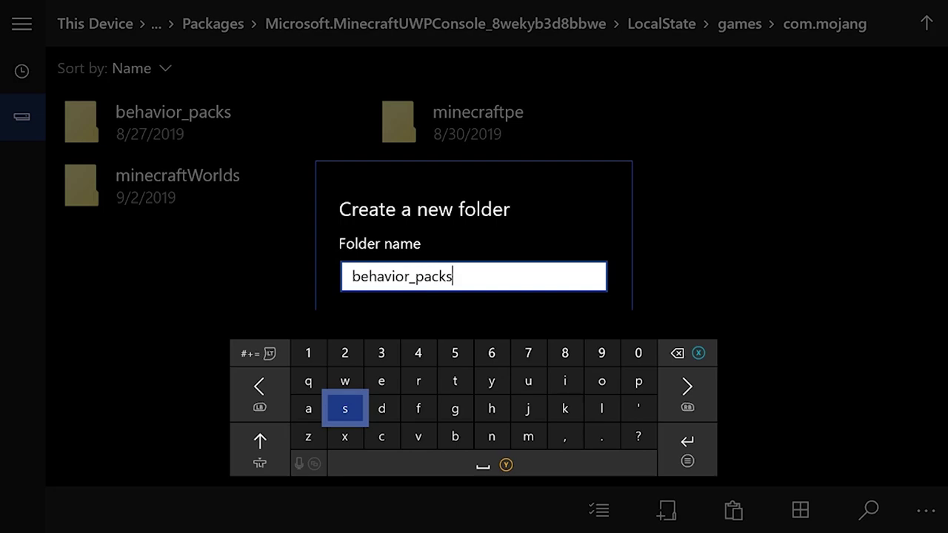
key(Escape)
key(Escape)
key(Up)
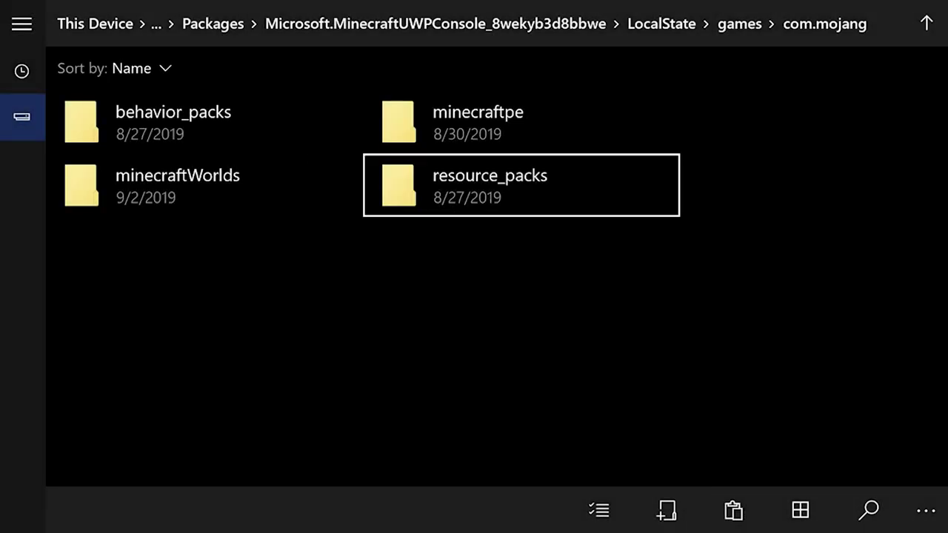
Step: Open behavior_packs and paste the copied Bees B folder beside Crazy Craft Bp
key(Up)
key(Left)
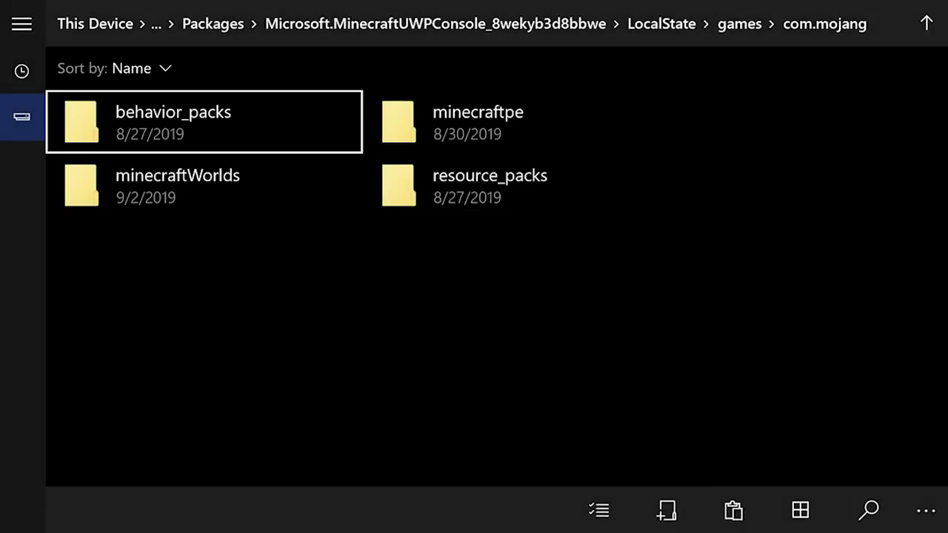
key(Return)
key(Tab)
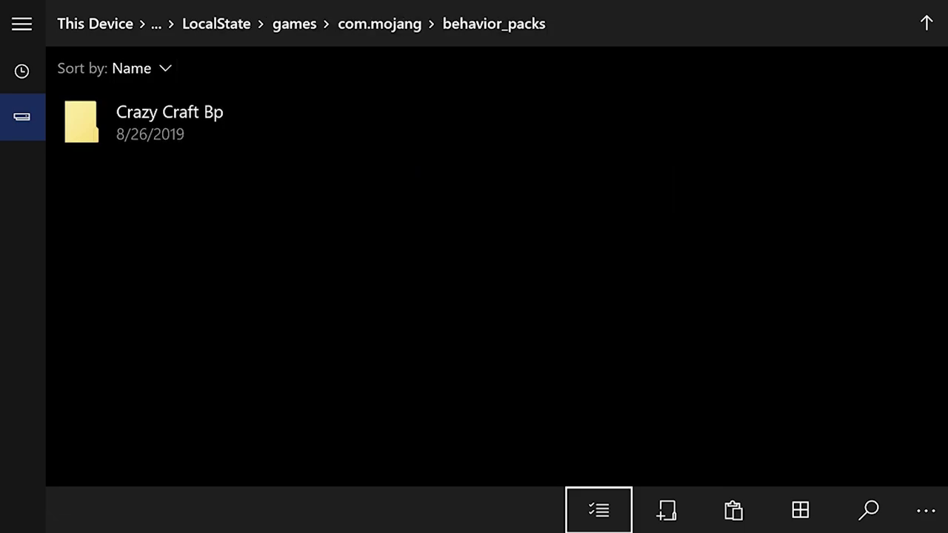
key(Right)
key(Up)
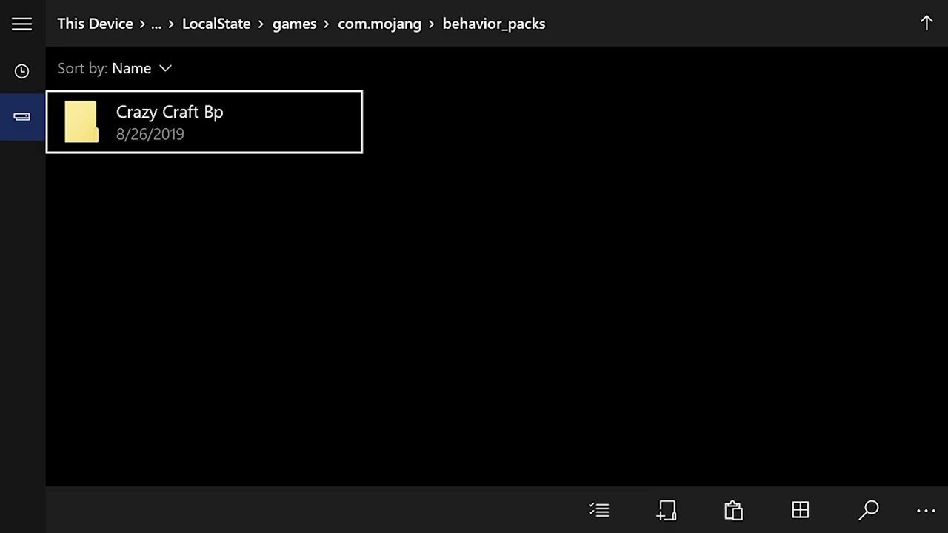
key(Down)
key(Right)
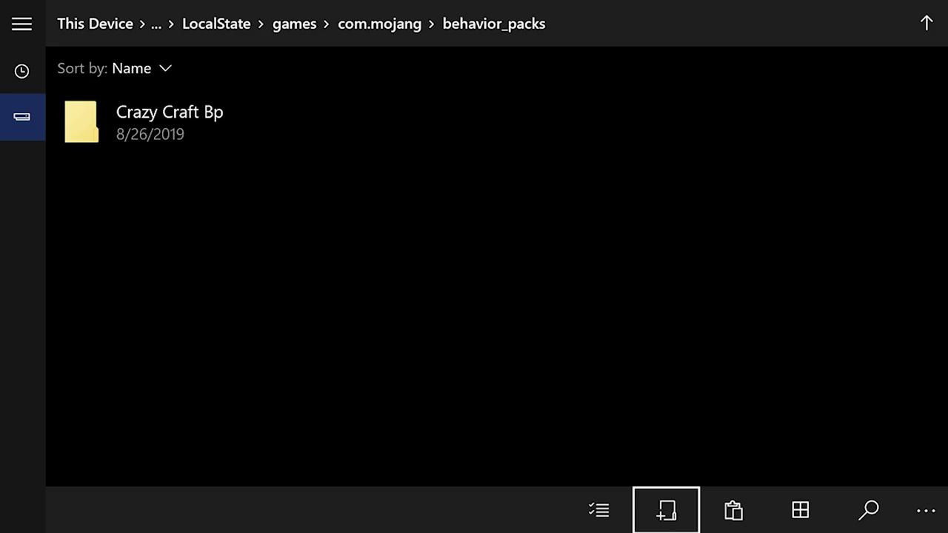
key(Right)
key(Right)
key(Right)
key(Right)
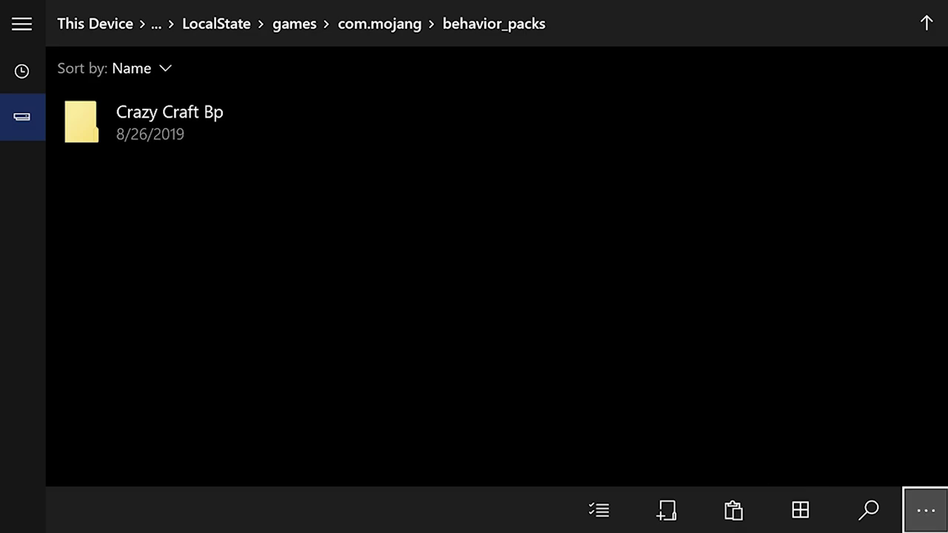
key(Return)
key(Left)
key(Right)
key(Left)
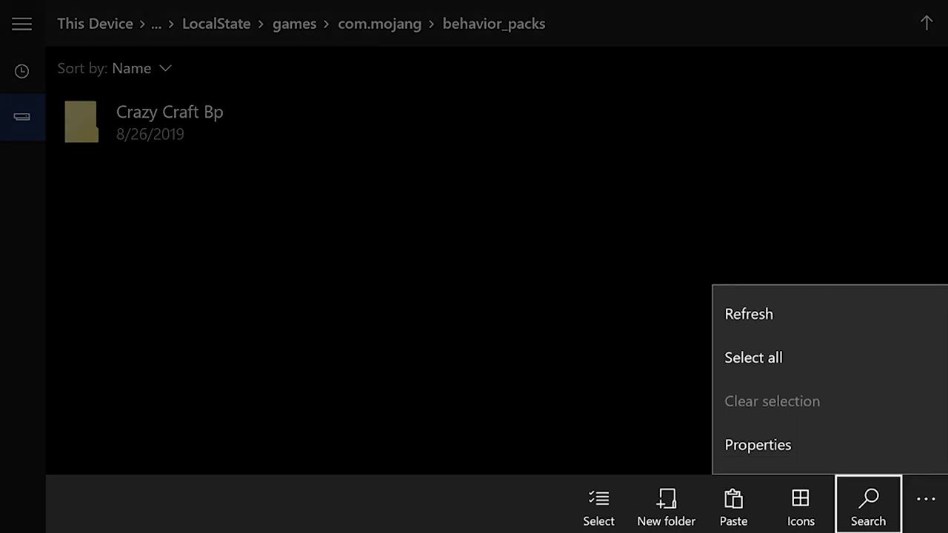
key(Right)
key(Left)
key(Left)
key(Left)
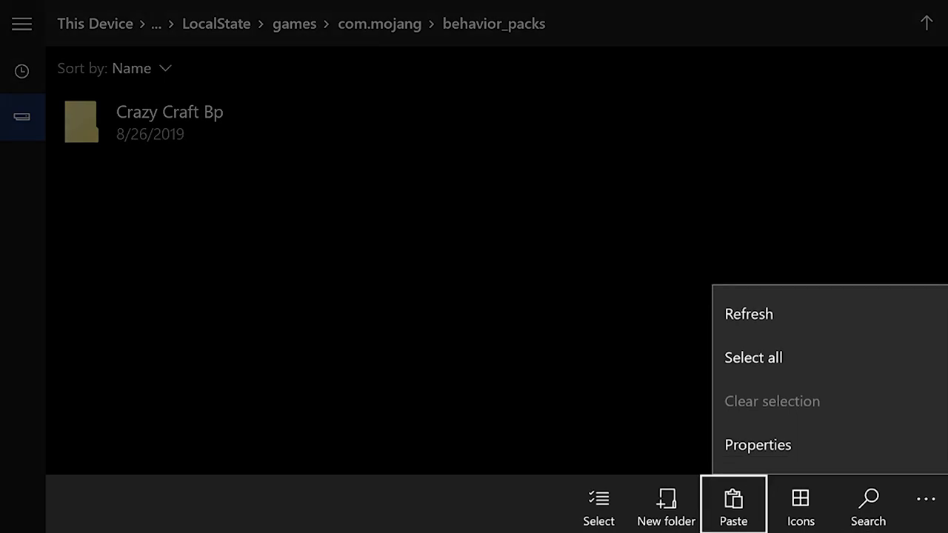
key(Escape)
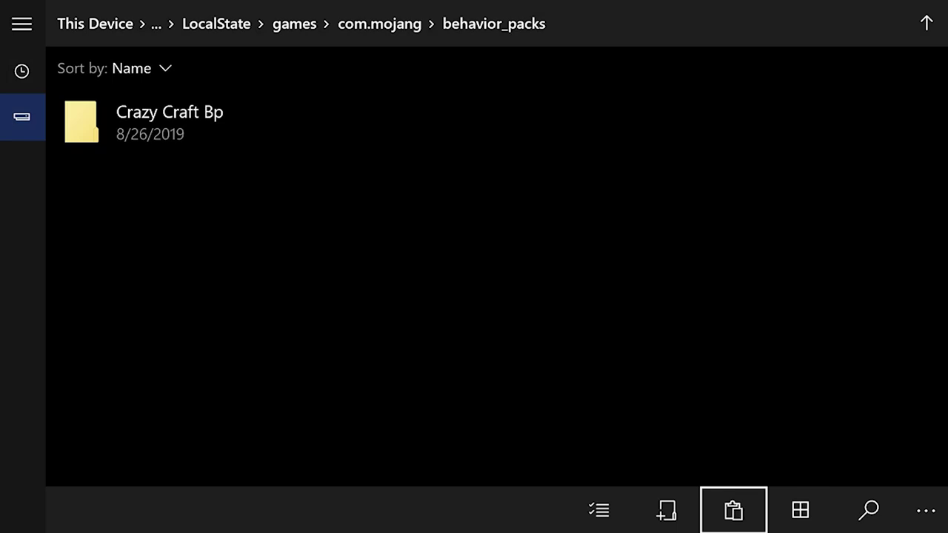
key(Return)
Step: Check that Bees B is in behavior_packs, then return to Minecraft's LocalState folder
key(Up)
key(Left)
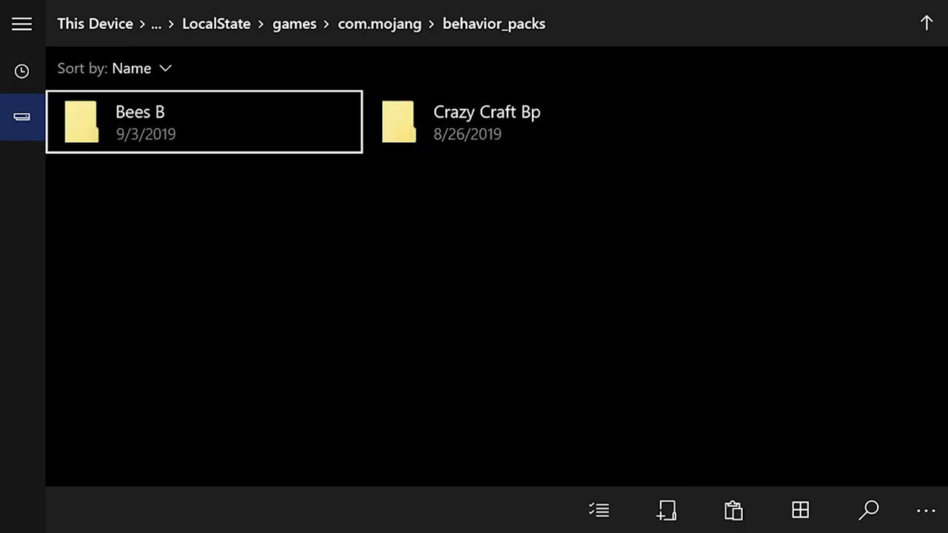
key(Down)
key(Up)
key(Left)
key(Up)
key(Up)
key(Right)
key(Return)
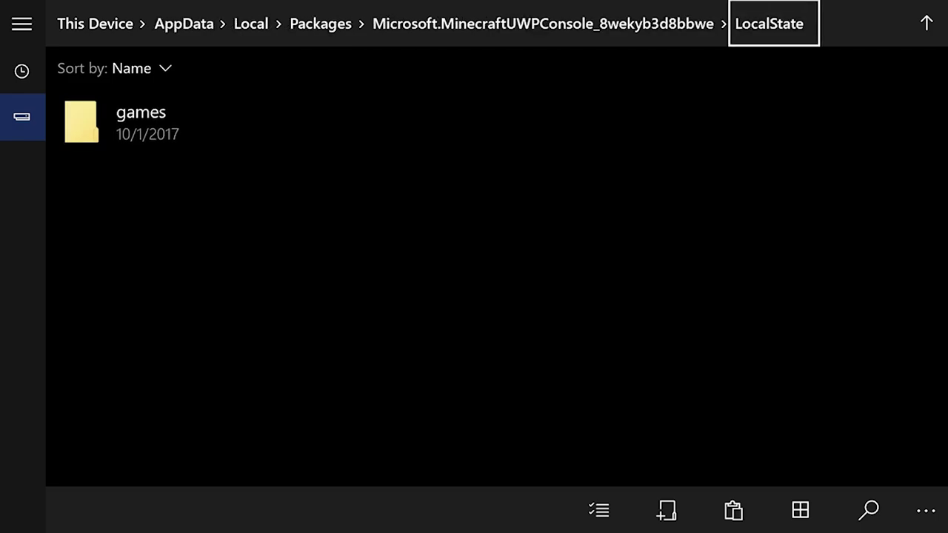